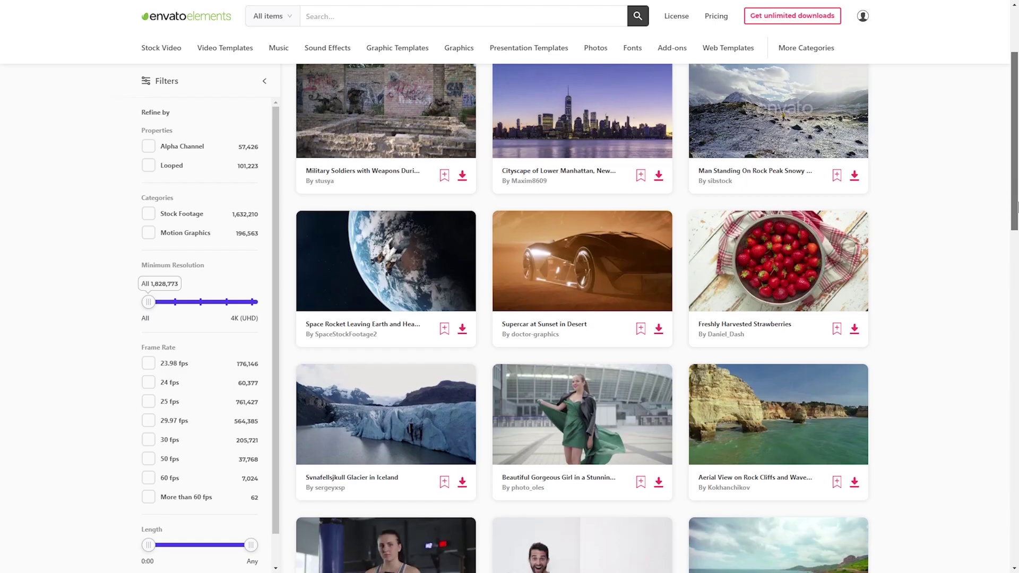
- Scroll through the Envato Elements stock video results grid
scroll(582, 319, "down", 5)
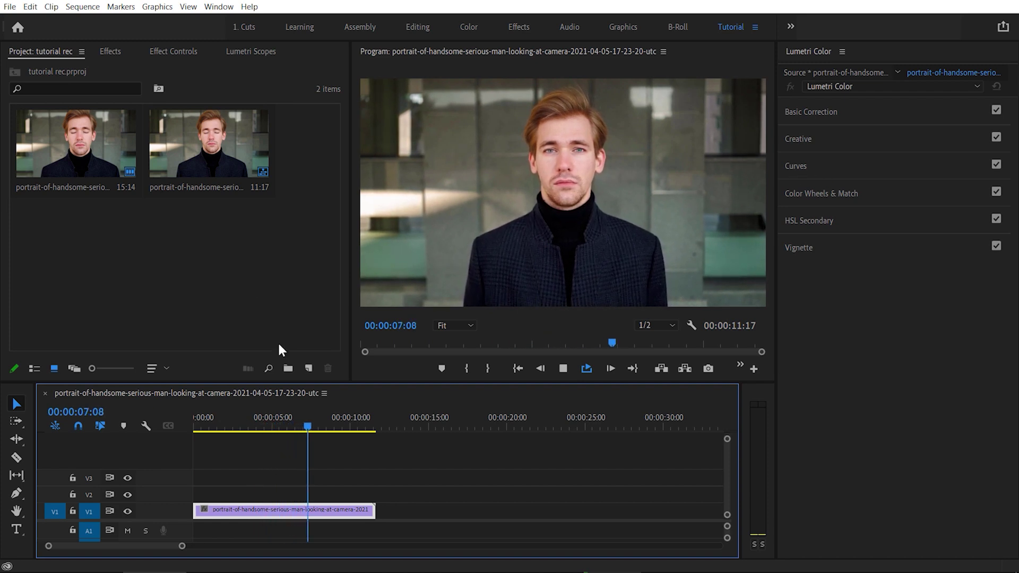
- Scrub the portrait clip, then create an adjustment layer named 'grading'
left_click(285, 426)
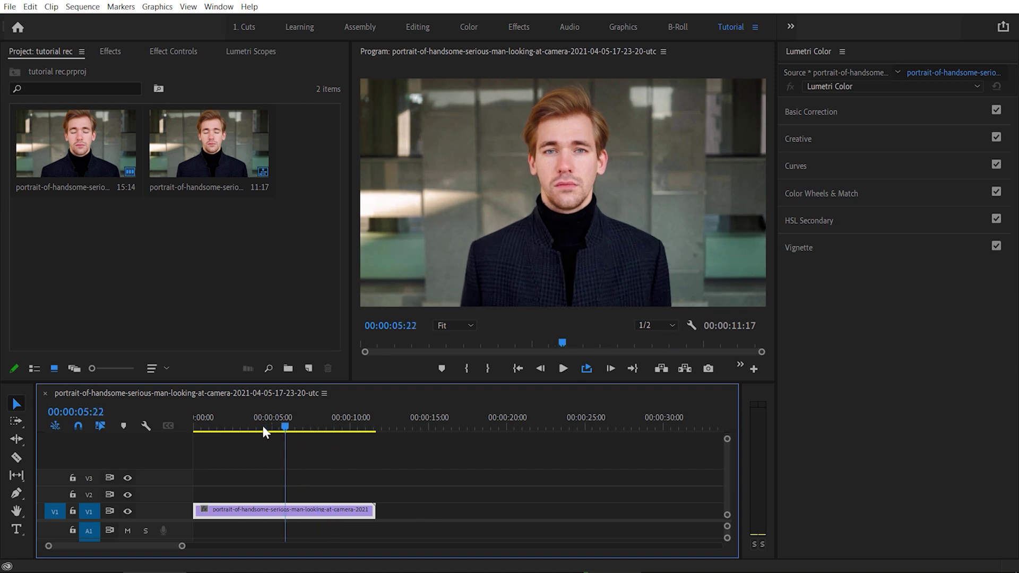
left_click_drag(263, 427, 192, 440)
left_click(308, 369)
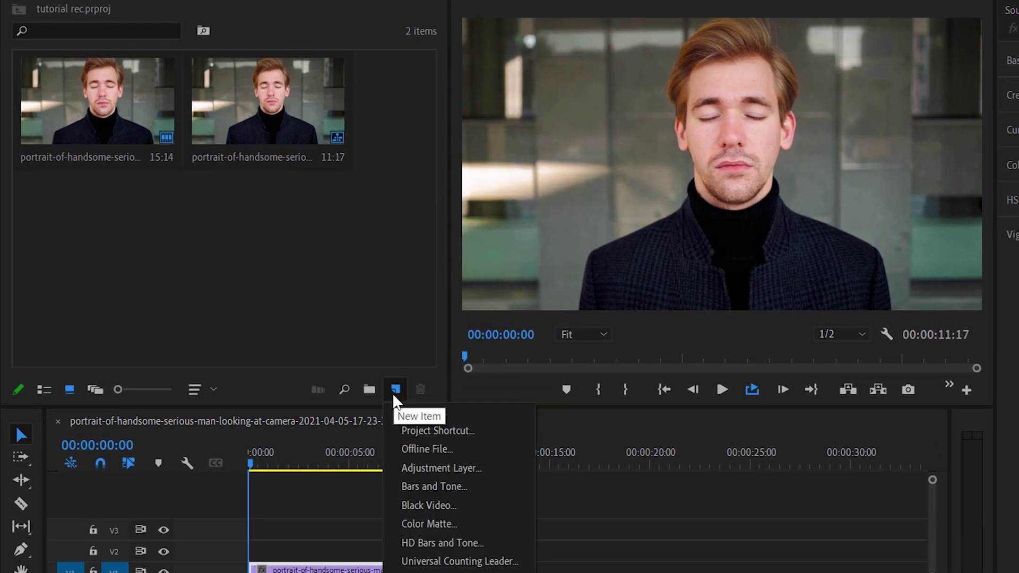
left_click(418, 468)
left_click(683, 341)
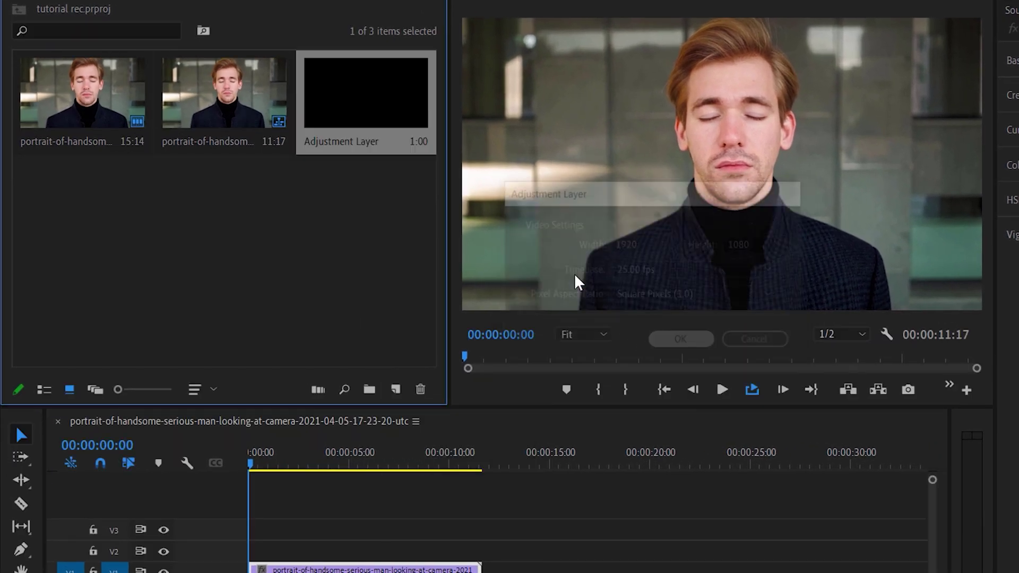
left_click(340, 141)
type("grading")
key("Return")
- Place the grading layer on V2 and stretch it across the full portrait clip
left_click_drag(365, 93, 254, 551)
left_click_drag(254, 474, 481, 478)
left_click(406, 470)
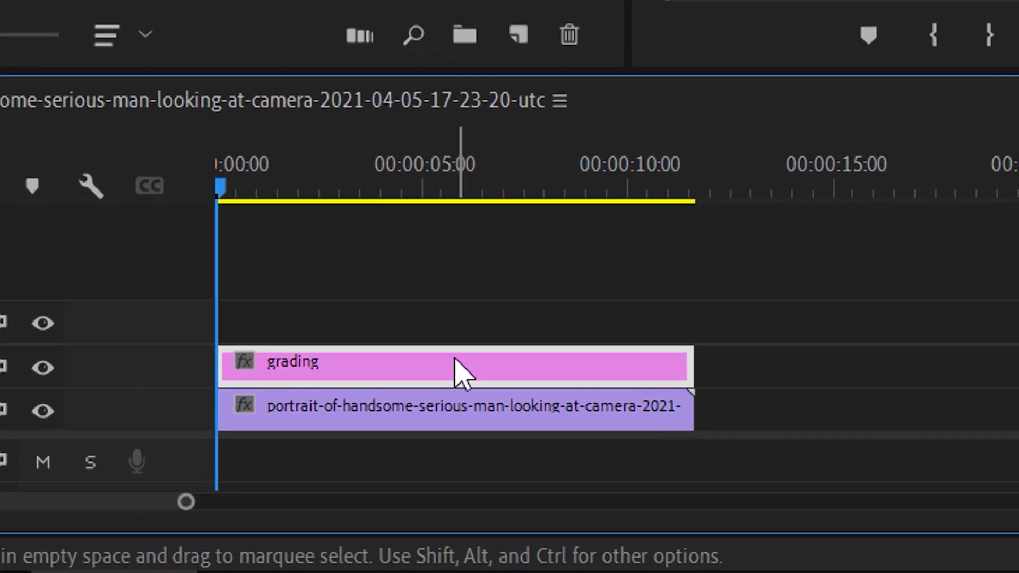
left_click(173, 49)
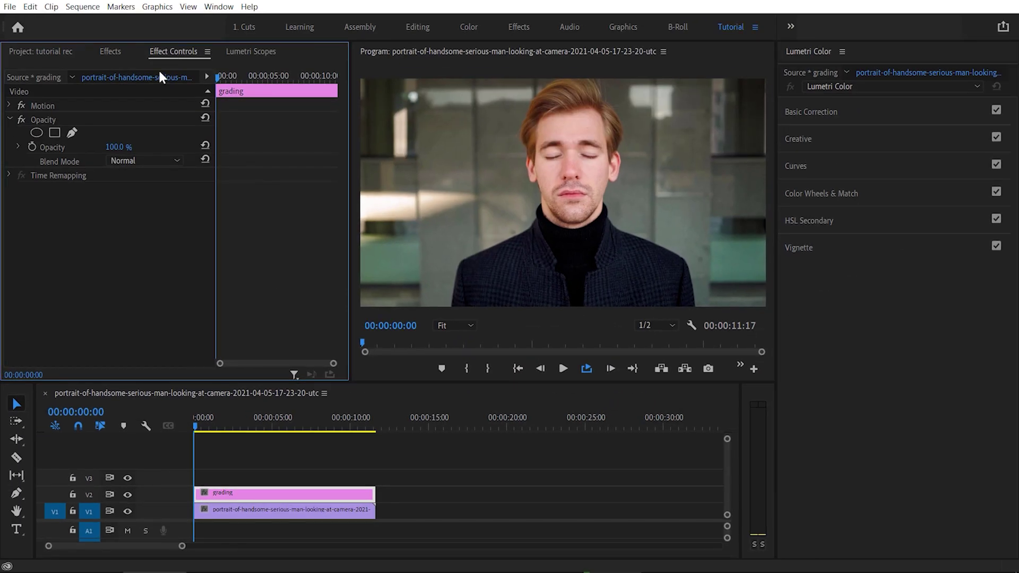
- Apply Lumetri Color to the grading layer and expand its Curves section
left_click(254, 493)
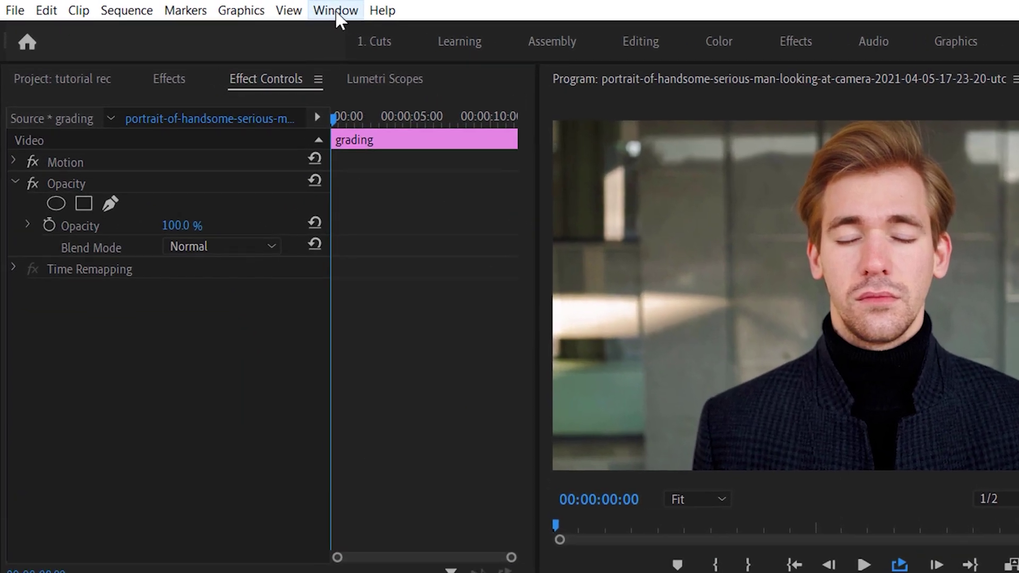
left_click(336, 11)
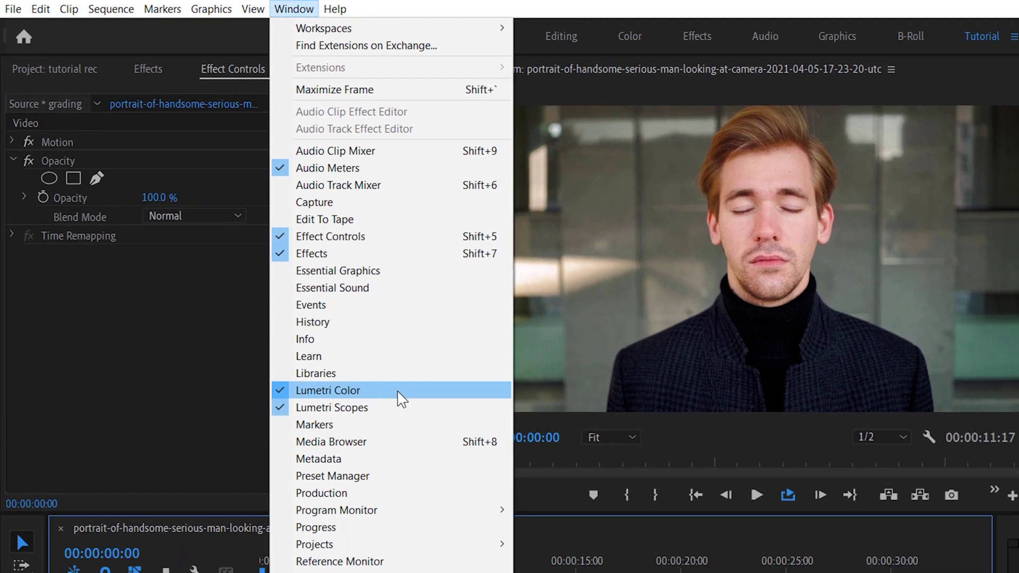
left_click(421, 448)
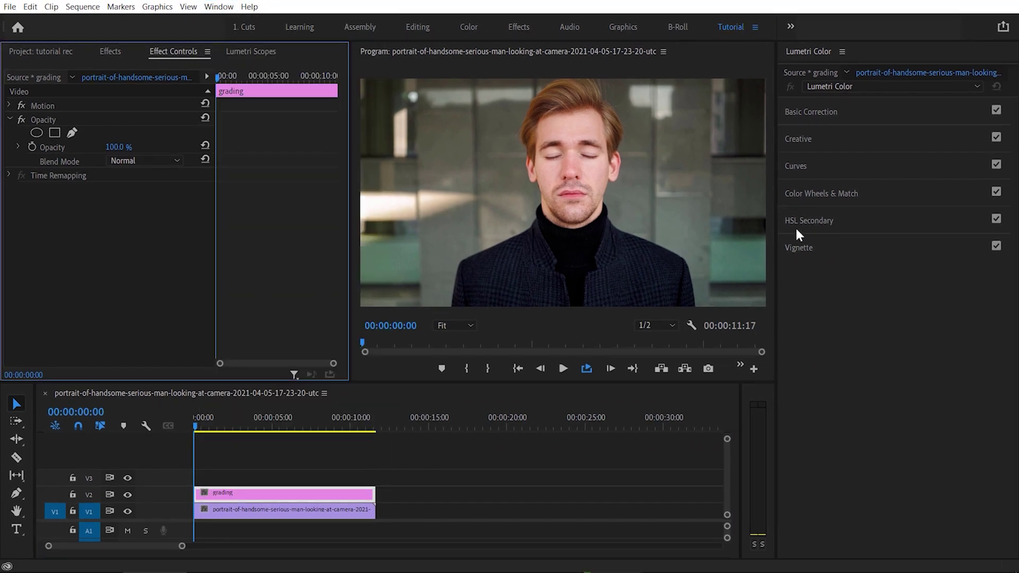
left_click(801, 169)
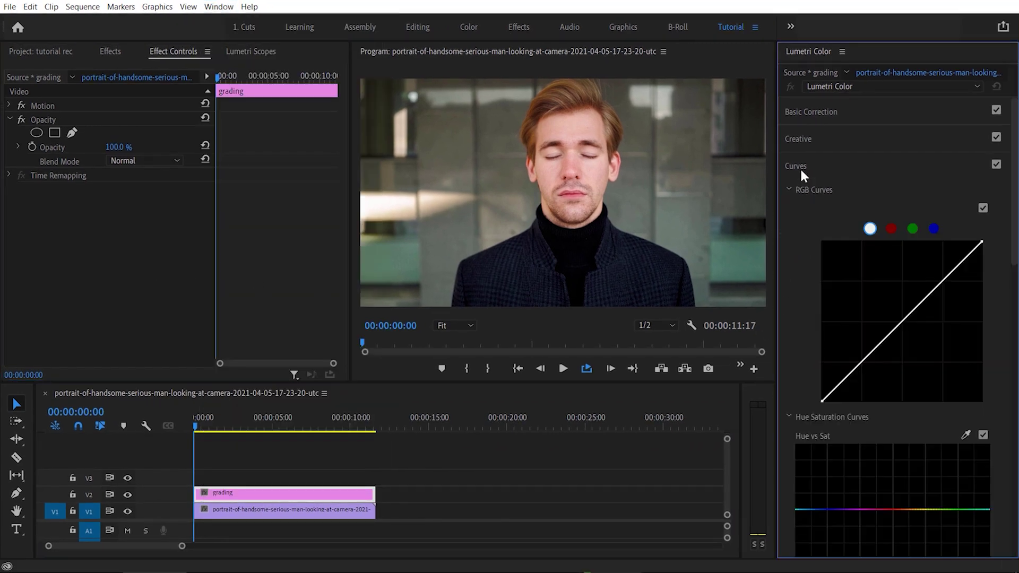
left_click_drag(206, 416, 225, 422)
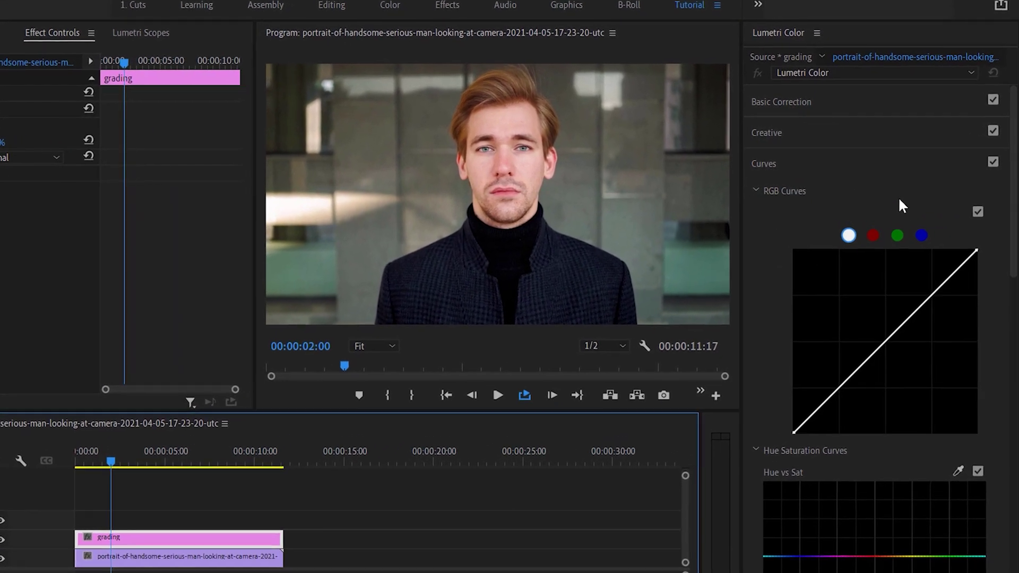
- Raise the blue curve and lower the red curve for teal, comparing with Curves toggled off
left_click(921, 236)
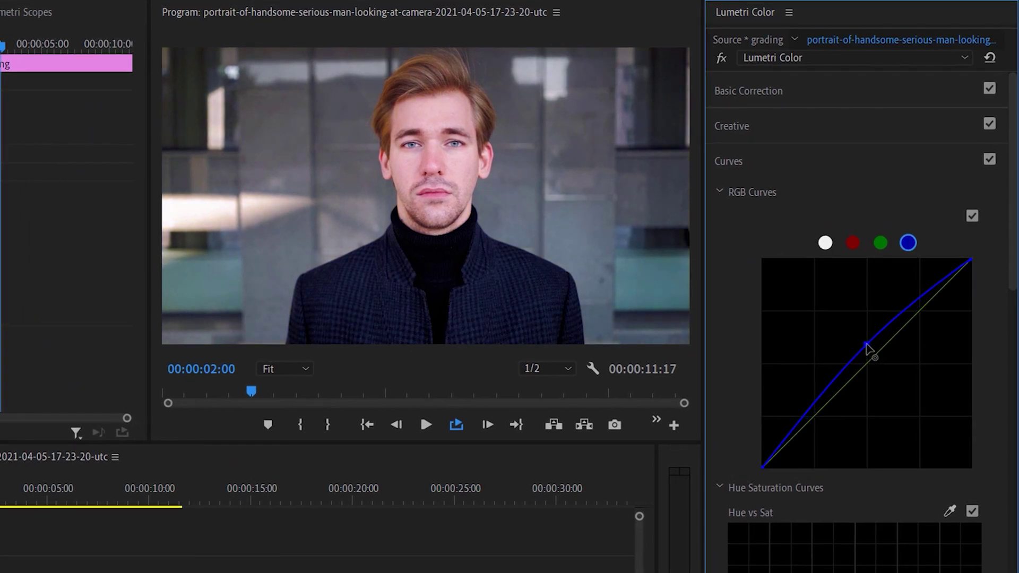
left_click(852, 244)
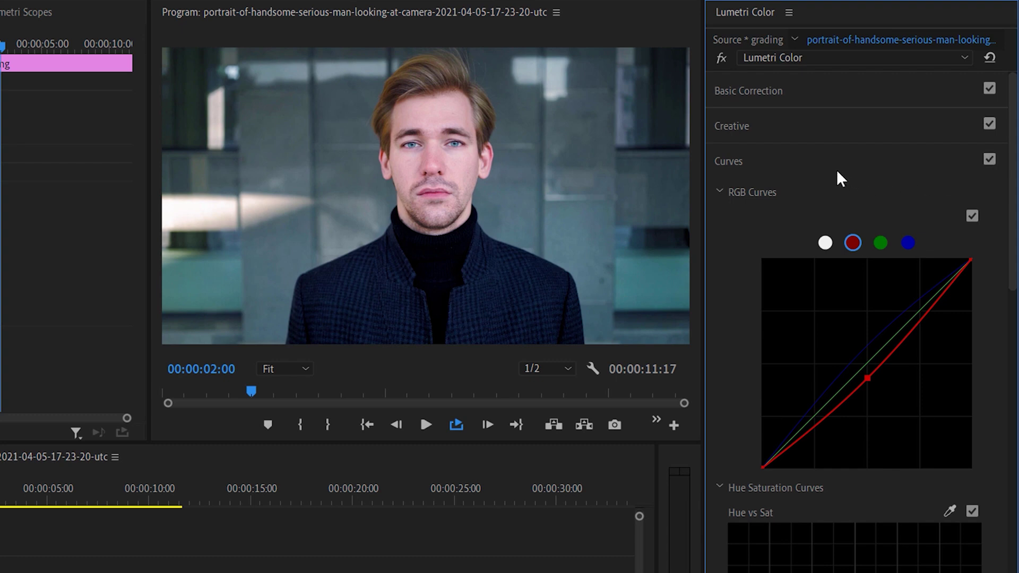
left_click(990, 159)
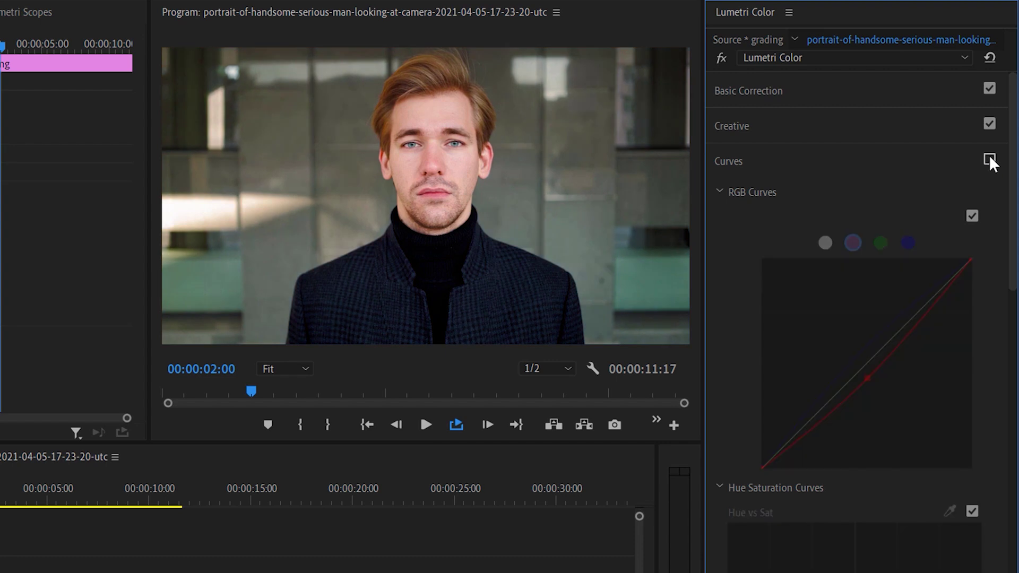
left_click(989, 159)
left_click(989, 159)
left_click(989, 158)
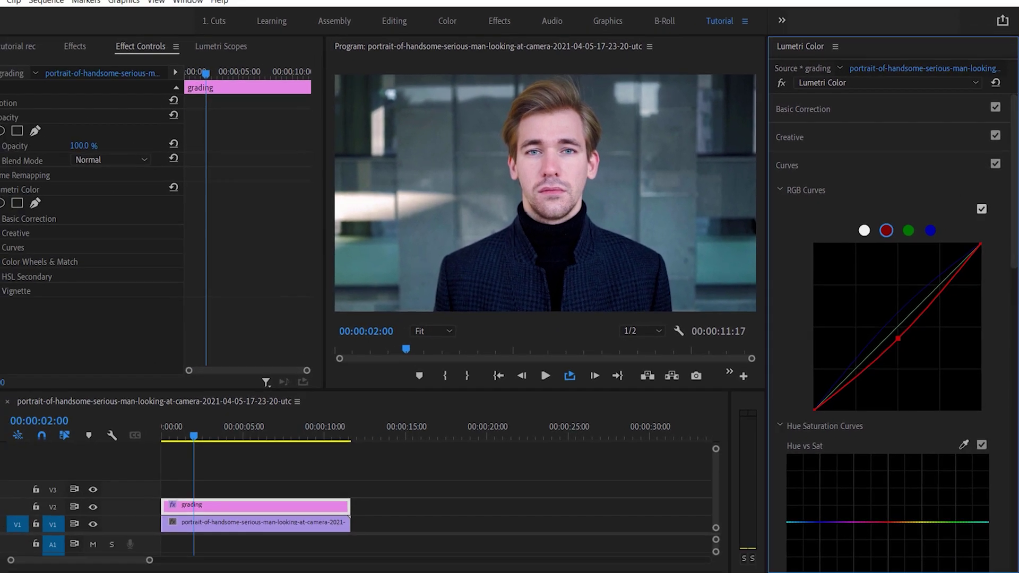
- Add a second Lumetri Color effect to the grading layer and rename it 'skin'
scroll(1003, 442, "down", 10)
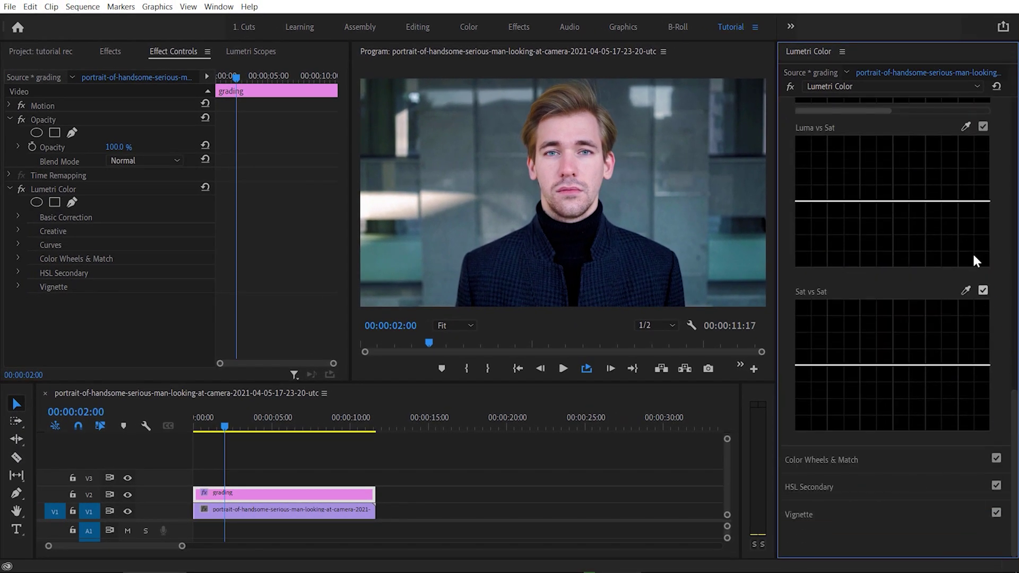
left_click(872, 88)
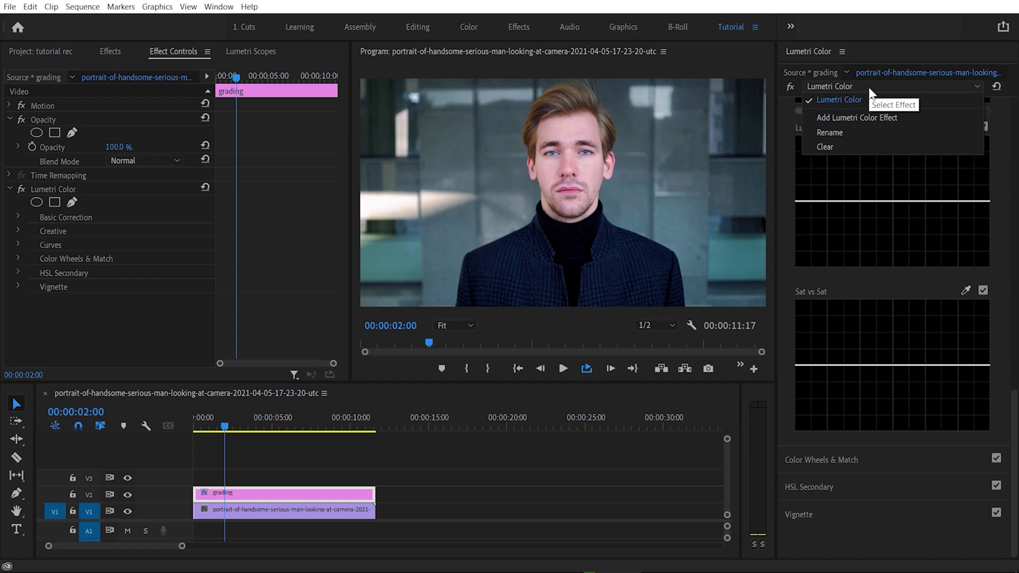
left_click(857, 117)
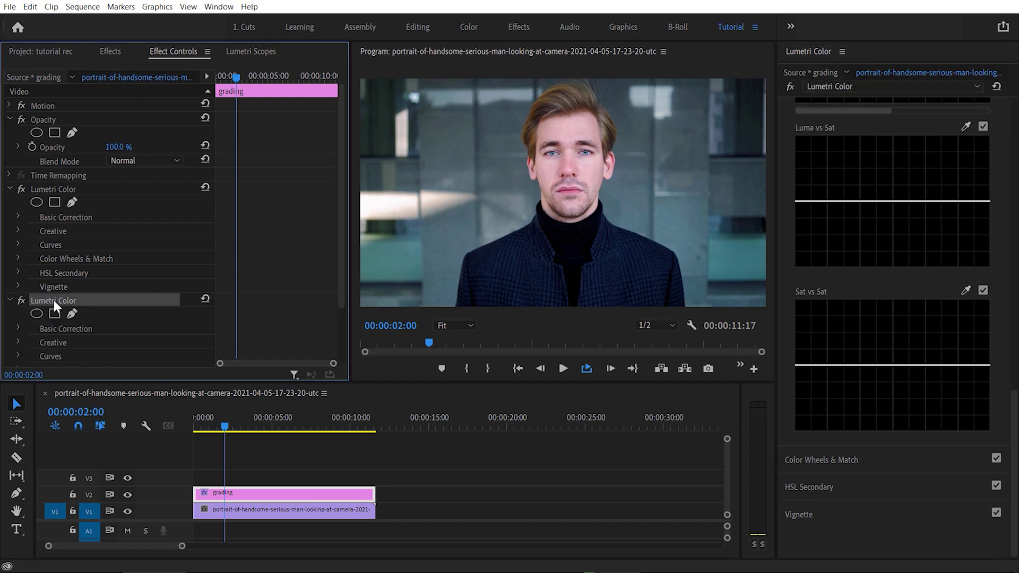
right_click(54, 301)
left_click(68, 307)
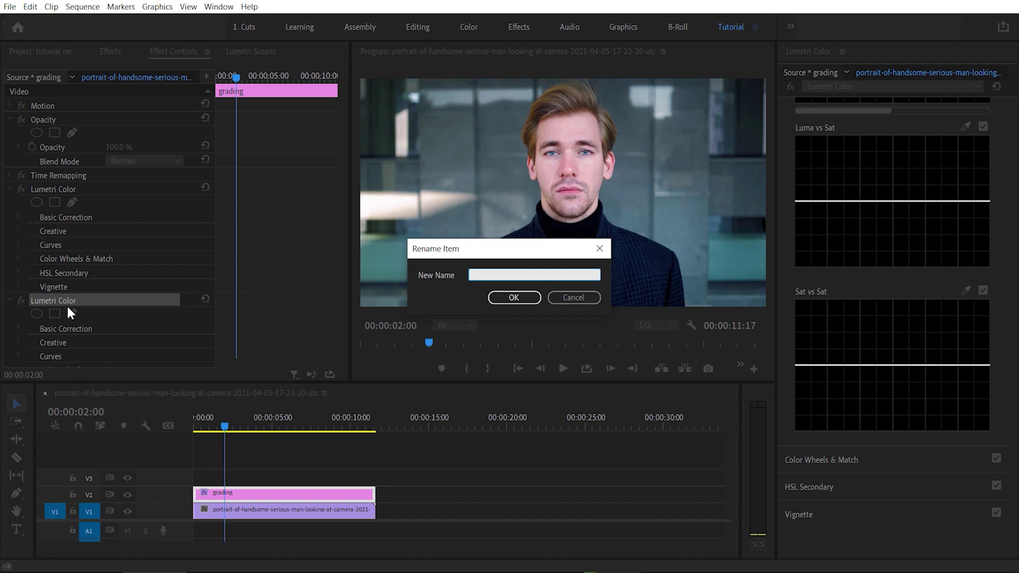
type("skin")
key("Return")
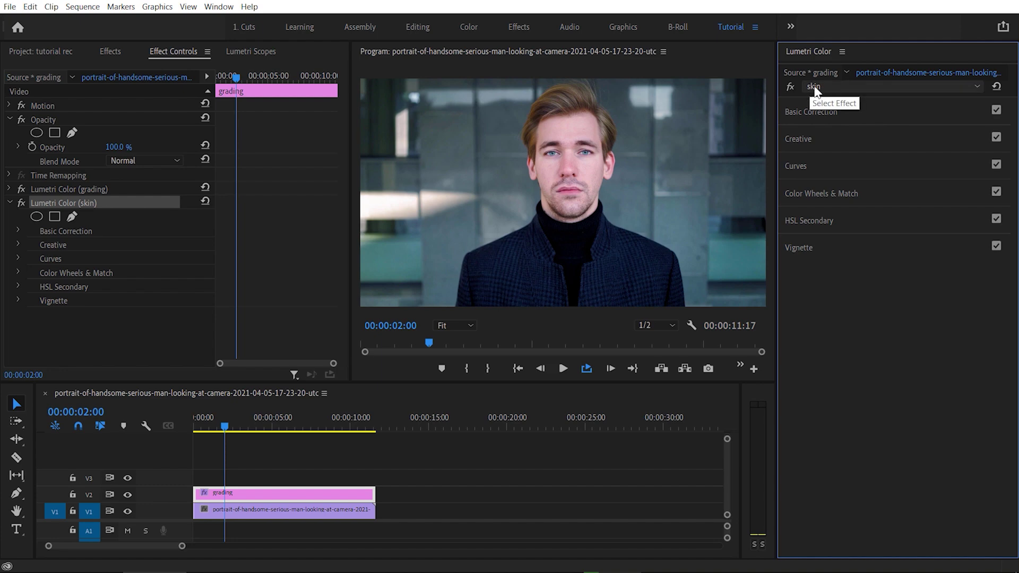
- In HSL Secondary, sample the man's cheek skin tone and preview the key as Color/Gray
left_click(809, 220)
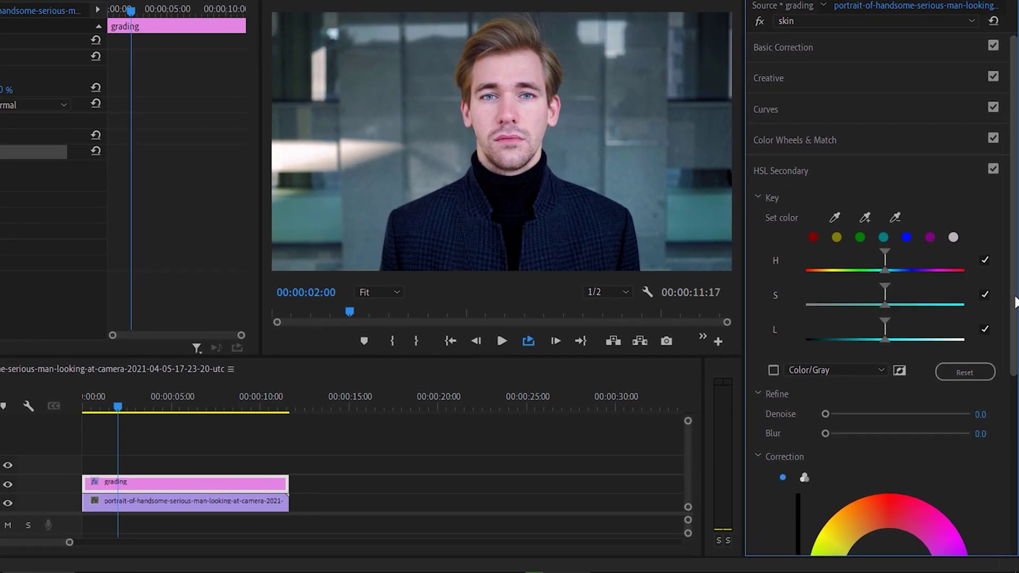
left_click_drag(1012, 300, 1012, 394)
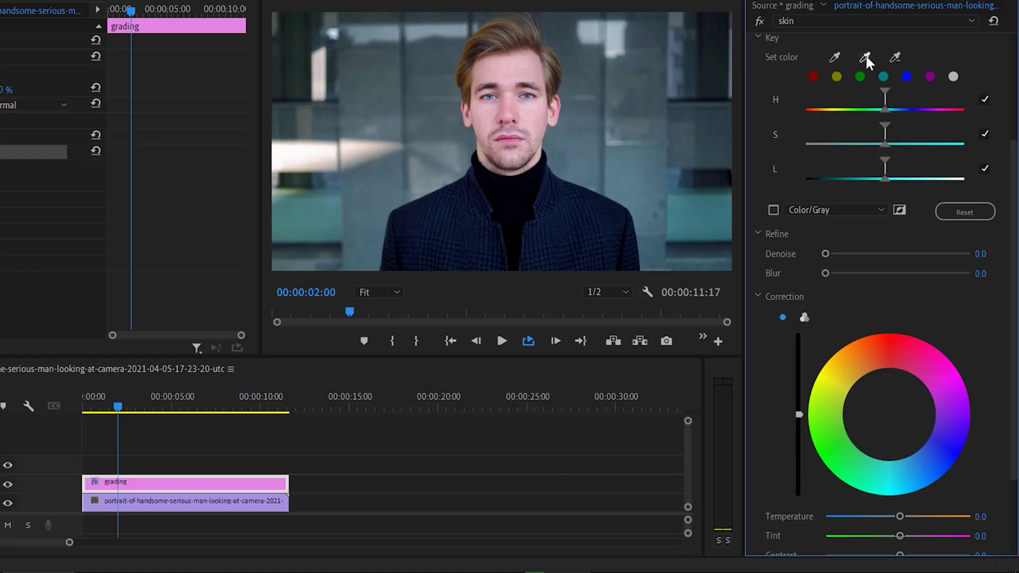
left_click(864, 56)
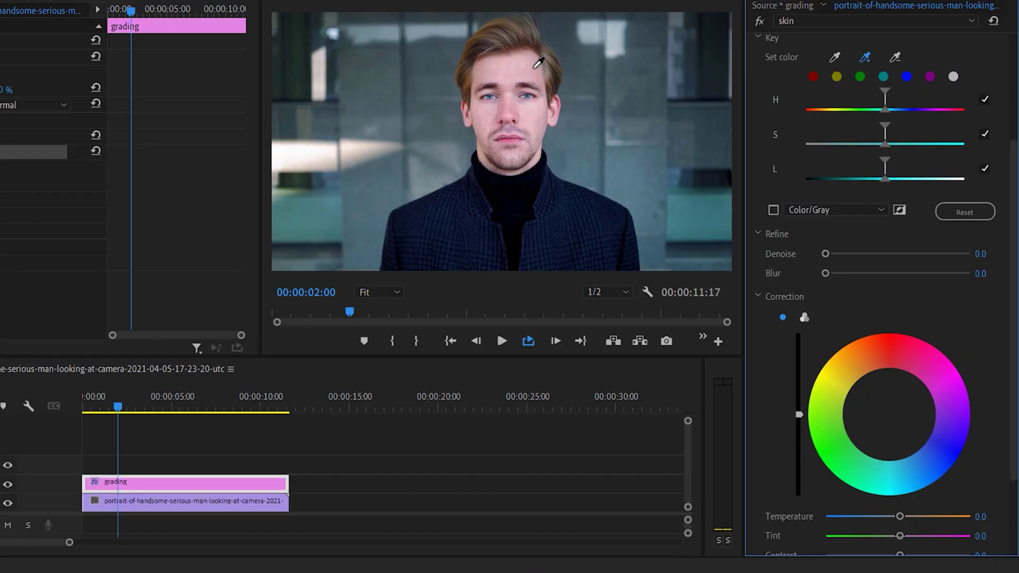
left_click_drag(538, 62, 492, 66)
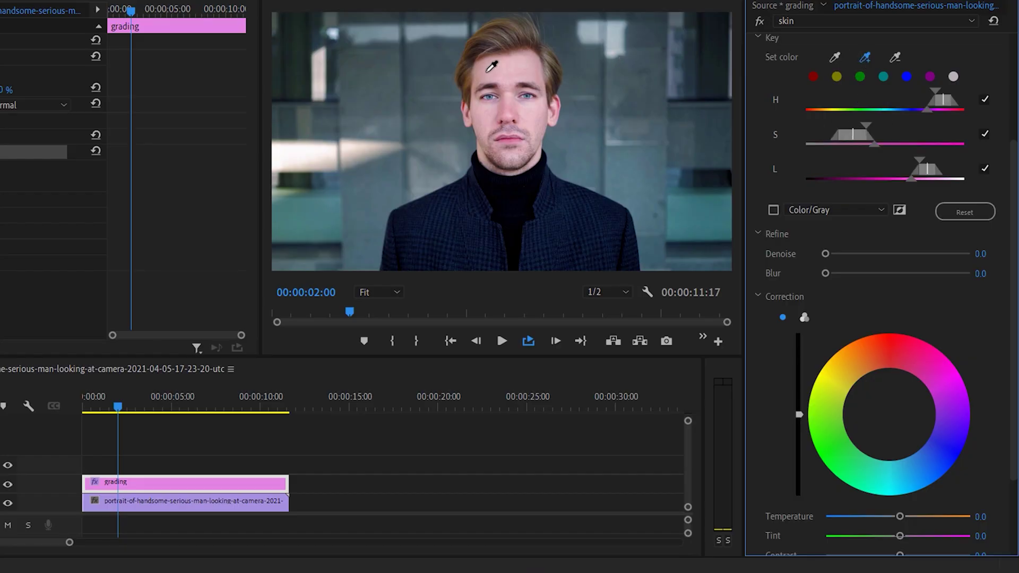
left_click(536, 137)
left_click(773, 209)
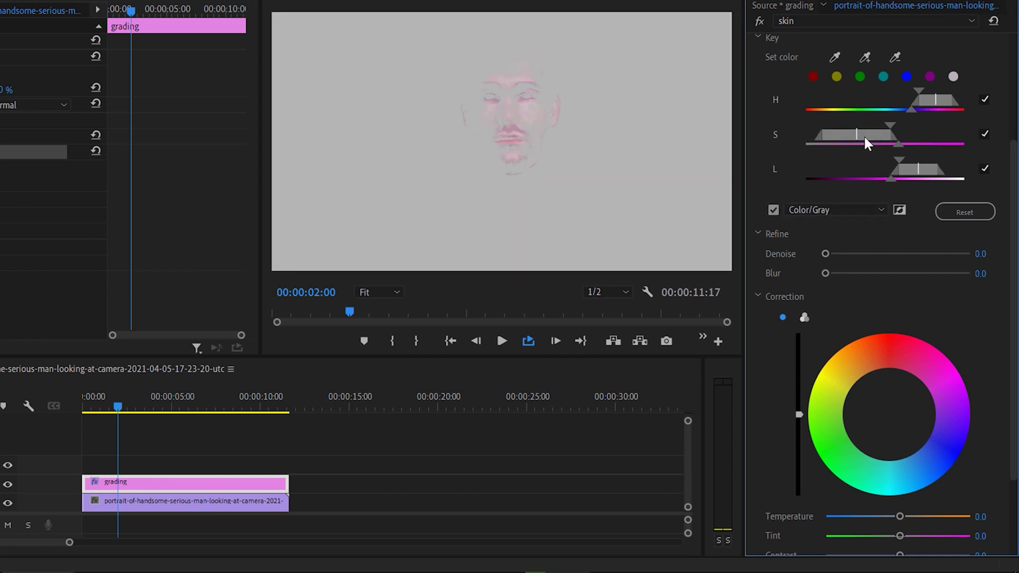
- Refine the hue and lightness ranges around the face, then smooth the mask with Denoise 11.4 and Blur
left_click_drag(910, 100, 932, 105)
left_click_drag(898, 168, 884, 139)
left_click_drag(918, 99, 909, 100)
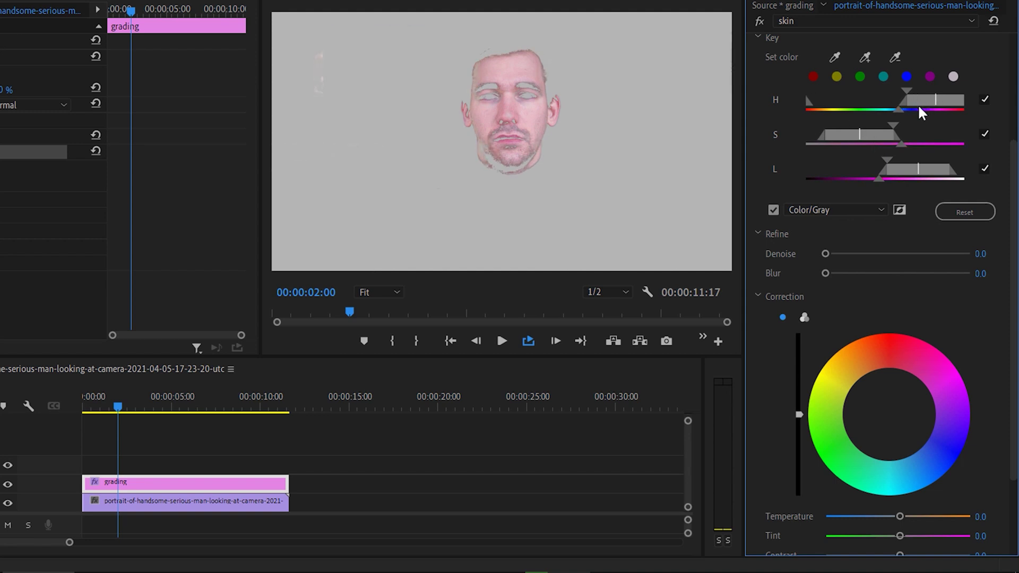
mouse_move(899, 169)
left_mouse_down()
mouse_move(890, 169)
mouse_move(897, 180)
left_mouse_up()
left_click(775, 211)
left_click(774, 210)
left_click_drag(826, 254, 871, 295)
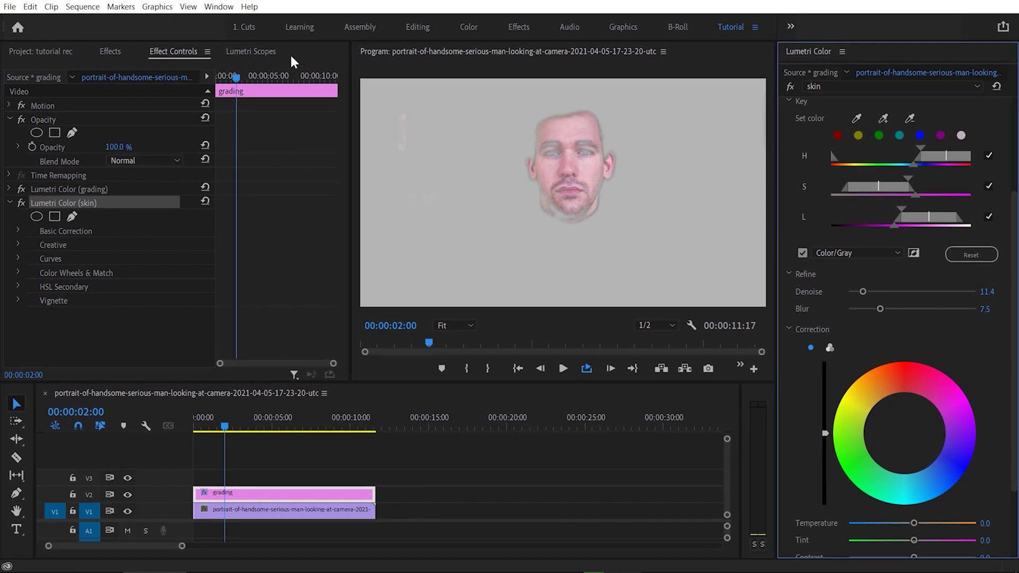
- Show the Lumetri Scopes with the vectorscope
left_click(250, 52)
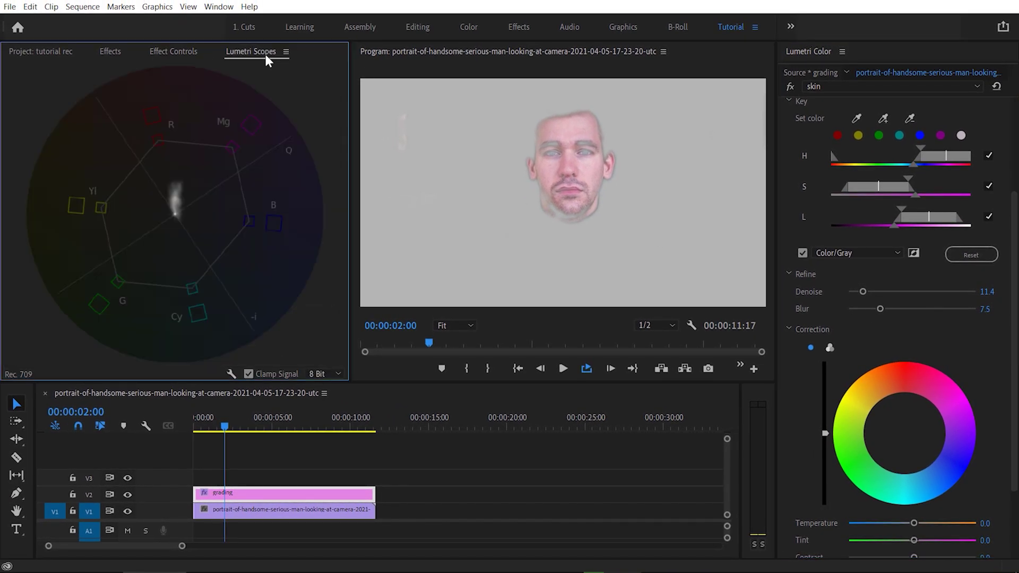
right_click(208, 210)
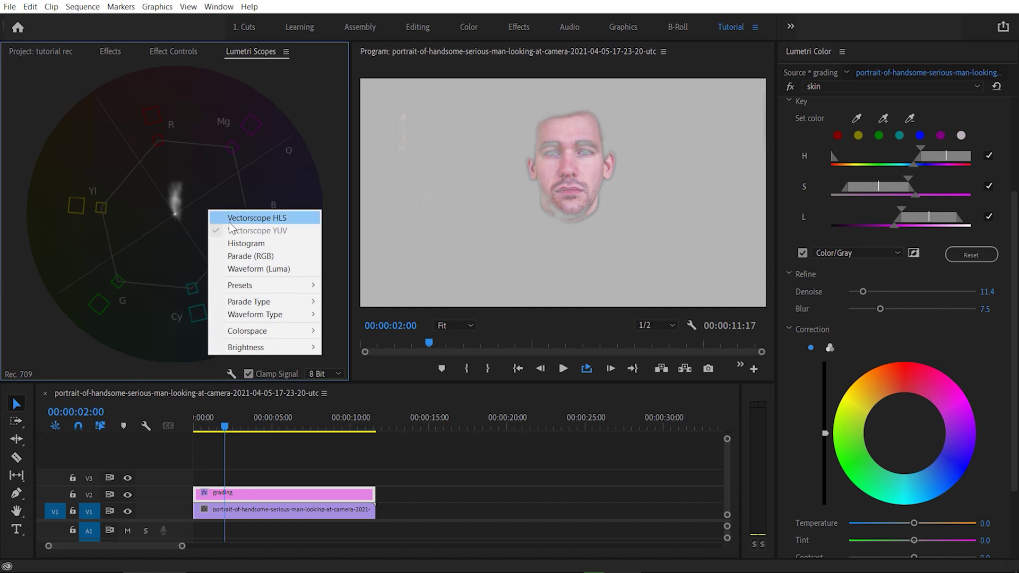
left_click(218, 167)
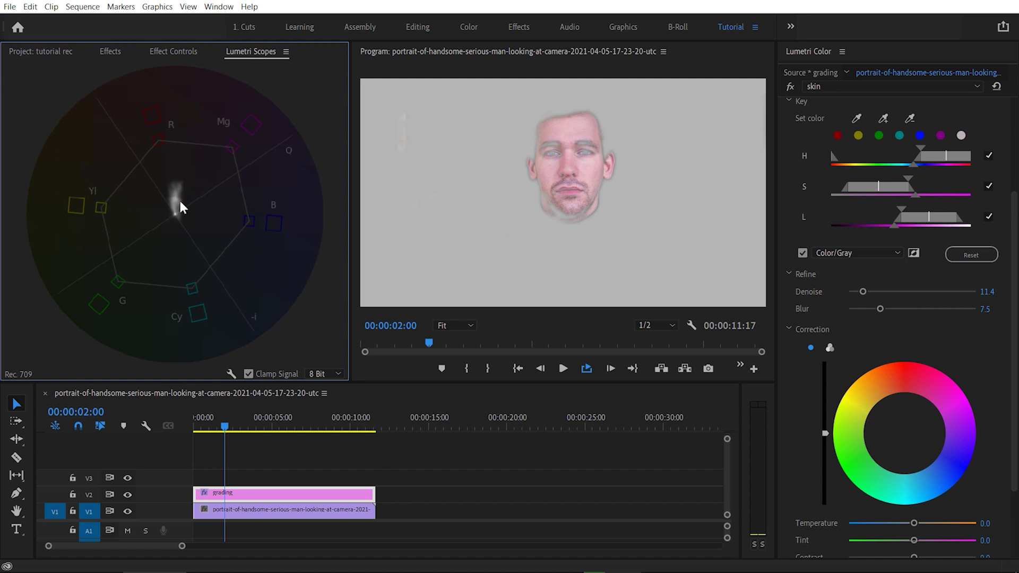
- Push the isolated skin toward orange, warming the Temperature and setting Tint to -4.7
left_click_drag(1014, 351, 1016, 414)
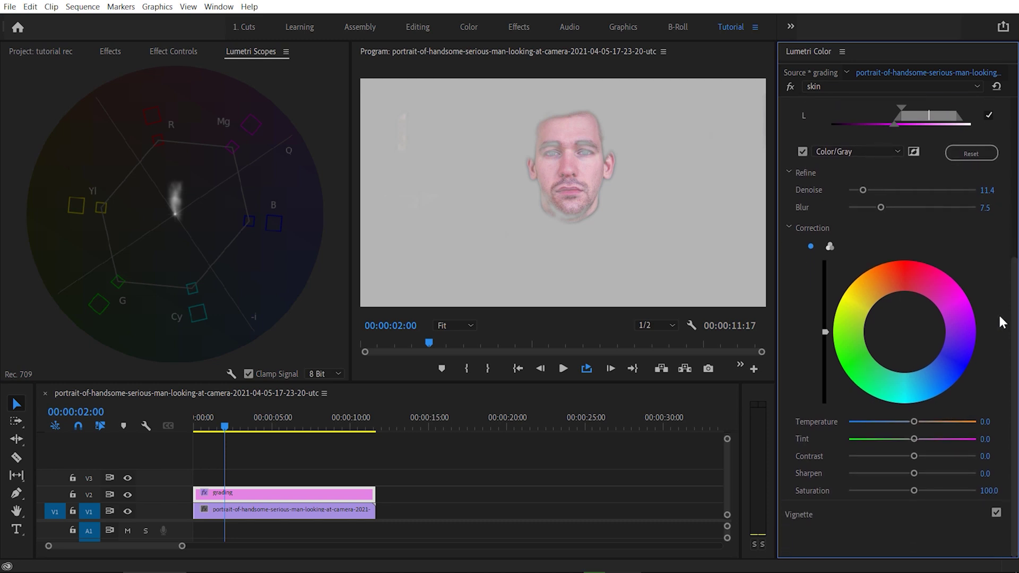
mouse_move(906, 335)
left_mouse_down()
mouse_move(887, 299)
mouse_move(910, 364)
left_mouse_up()
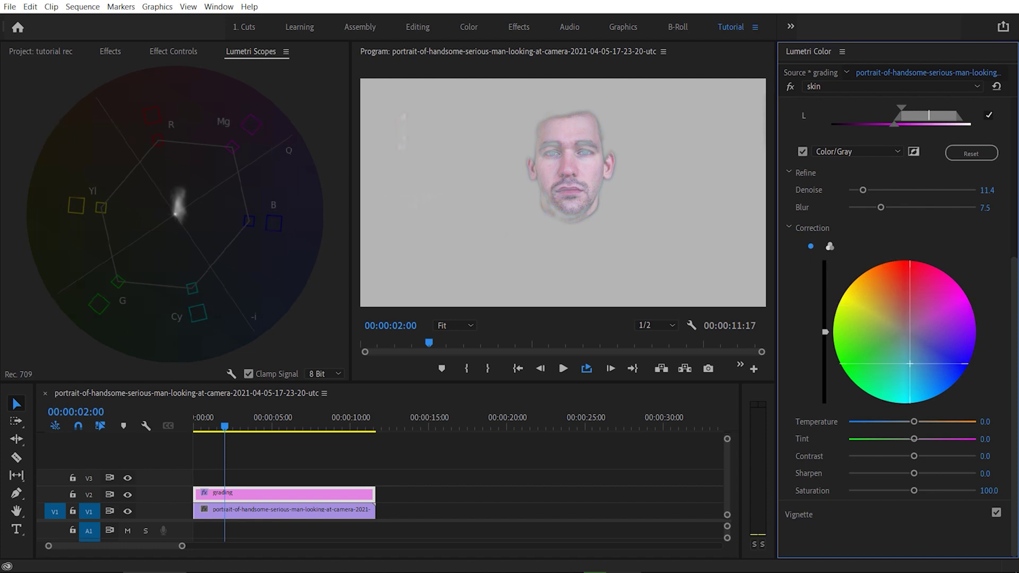
mouse_move(914, 439)
left_mouse_down()
mouse_move(903, 439)
mouse_move(921, 422)
left_mouse_up()
left_click(910, 439)
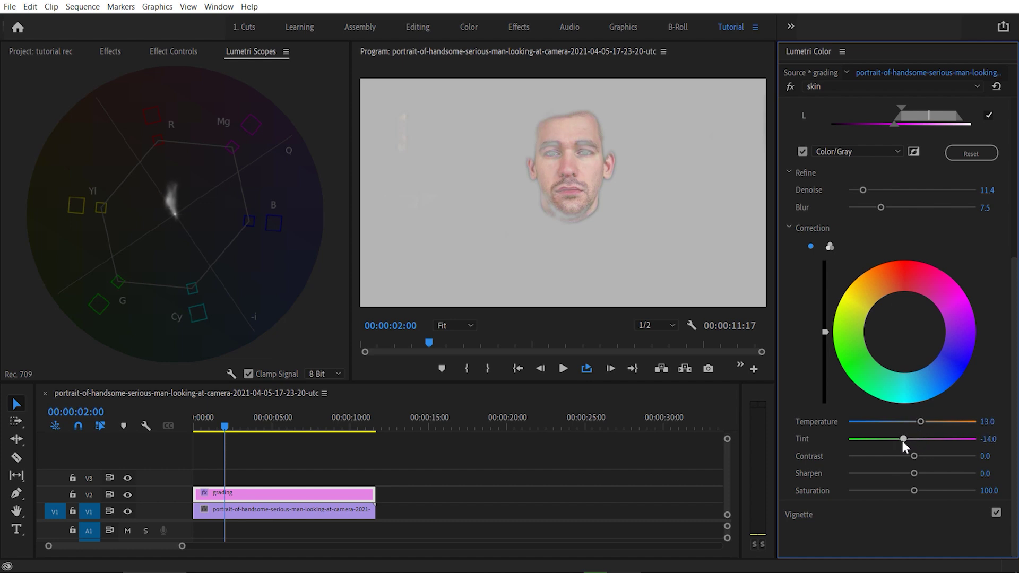
left_click_drag(922, 422, 926, 421)
scroll(923, 430, "up", 1)
left_click(908, 446)
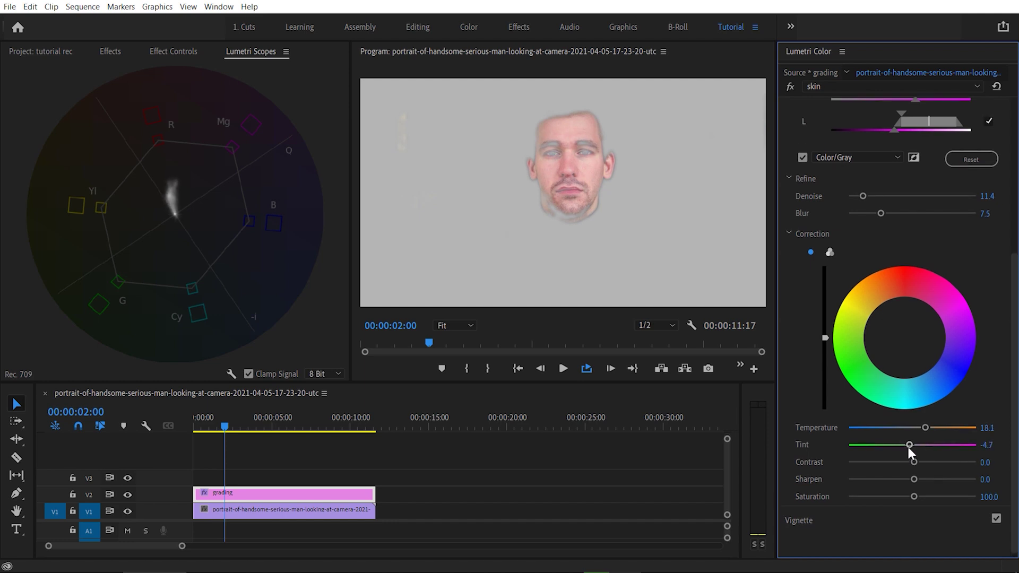
left_click_drag(926, 428, 927, 429)
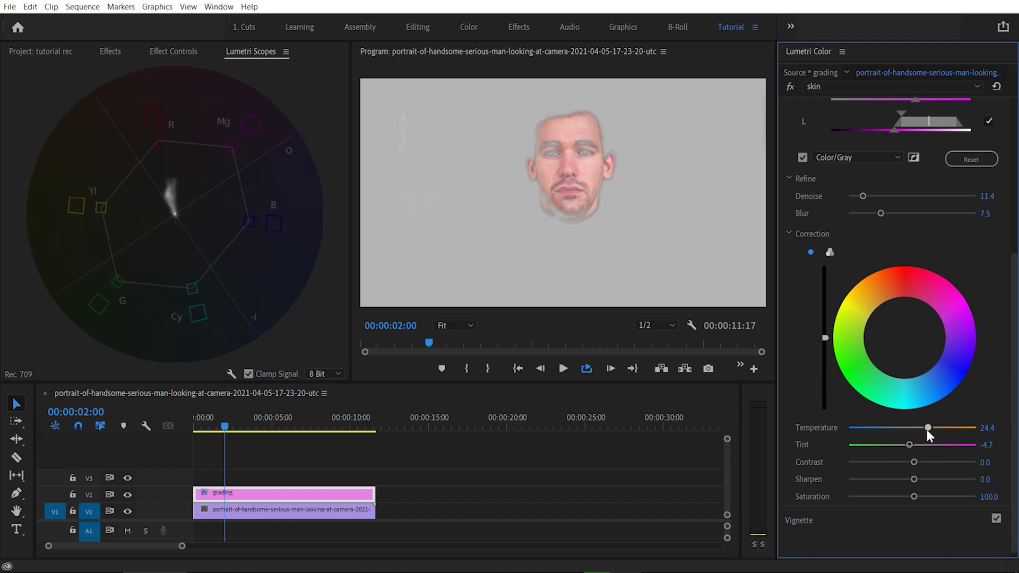
- Turn off the Color/Gray preview and toggle HSL Secondary to compare the skin correction
left_click(803, 157)
left_click_drag(1011, 273, 1011, 155)
left_click(997, 162)
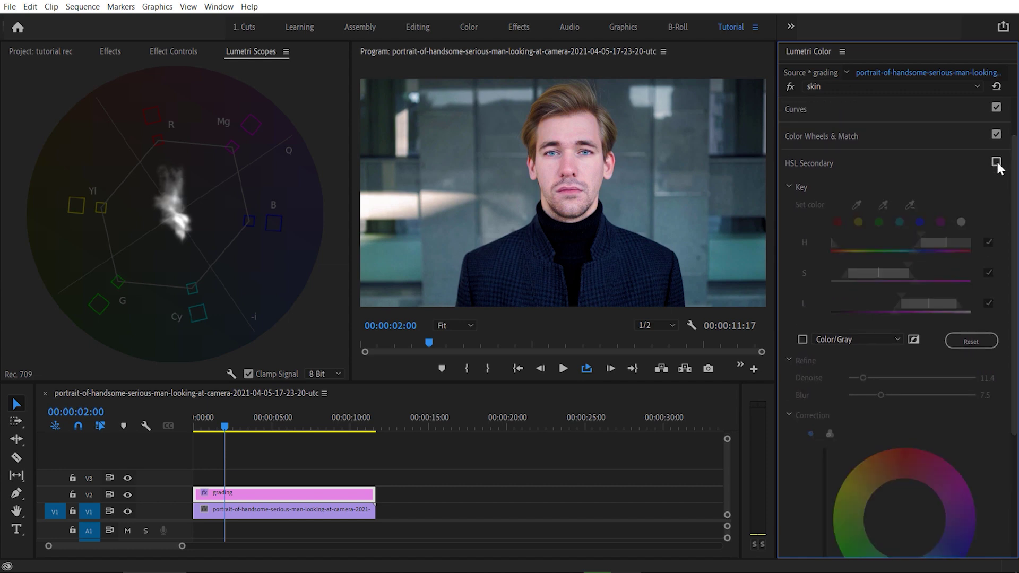
left_click(997, 162)
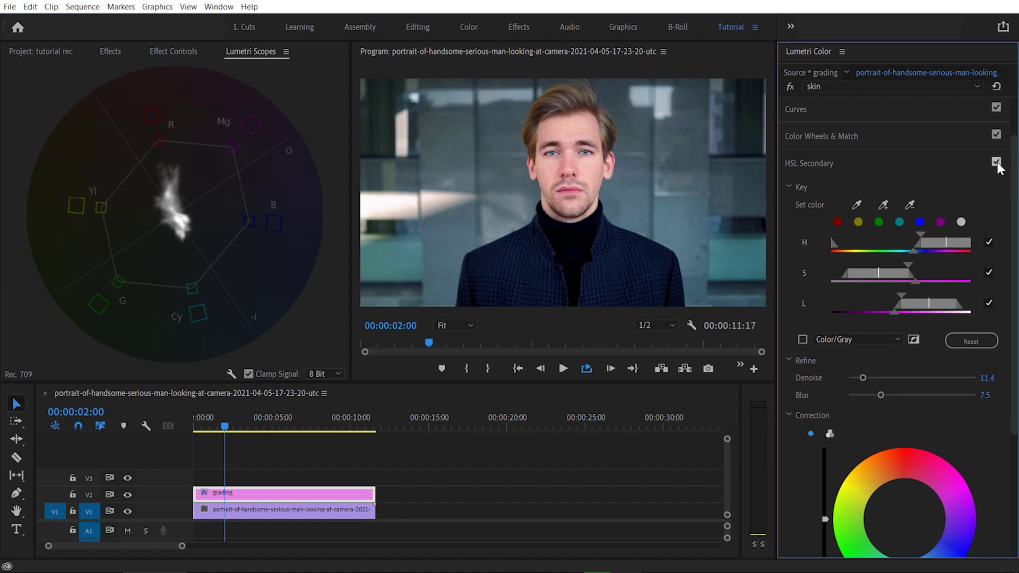
- Play the clip while toggling the skin correction, stopping with HSL Secondary enabled
key("space")
left_click(996, 162)
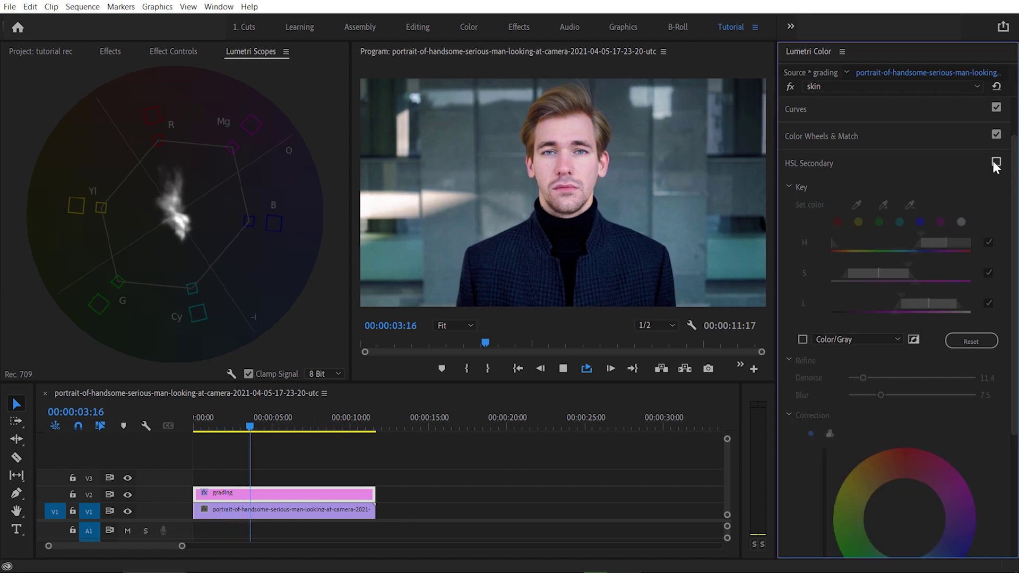
left_click(996, 162)
left_click(997, 163)
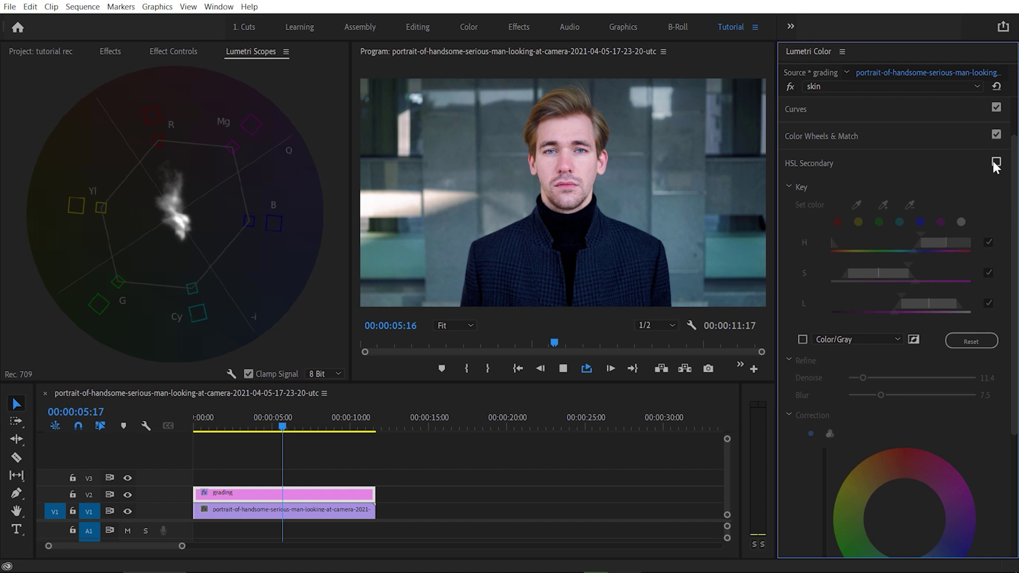
left_click(996, 163)
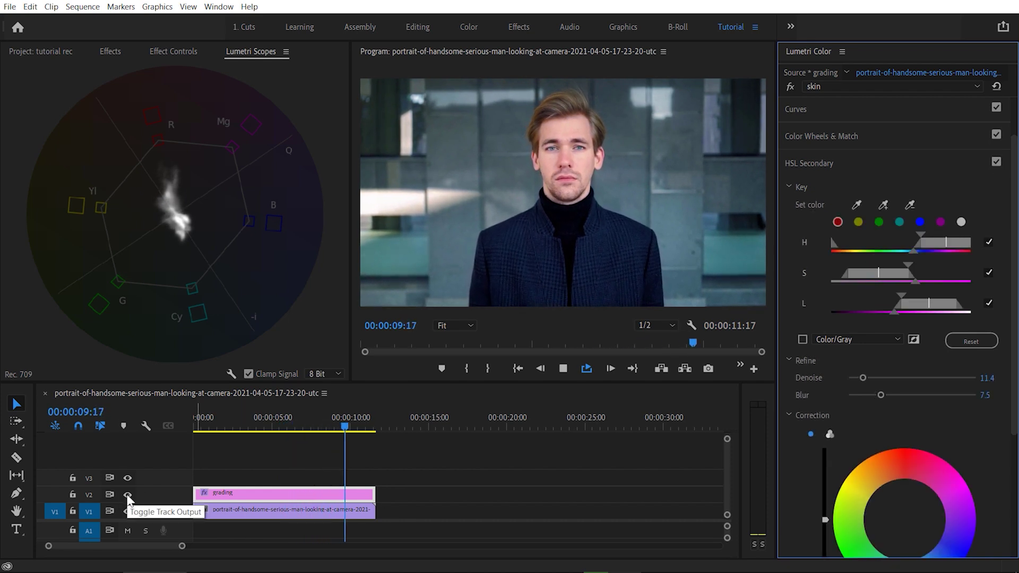
key("space")
left_click(809, 163)
- Magnify the Program monitor to 150%
key("shift+5")
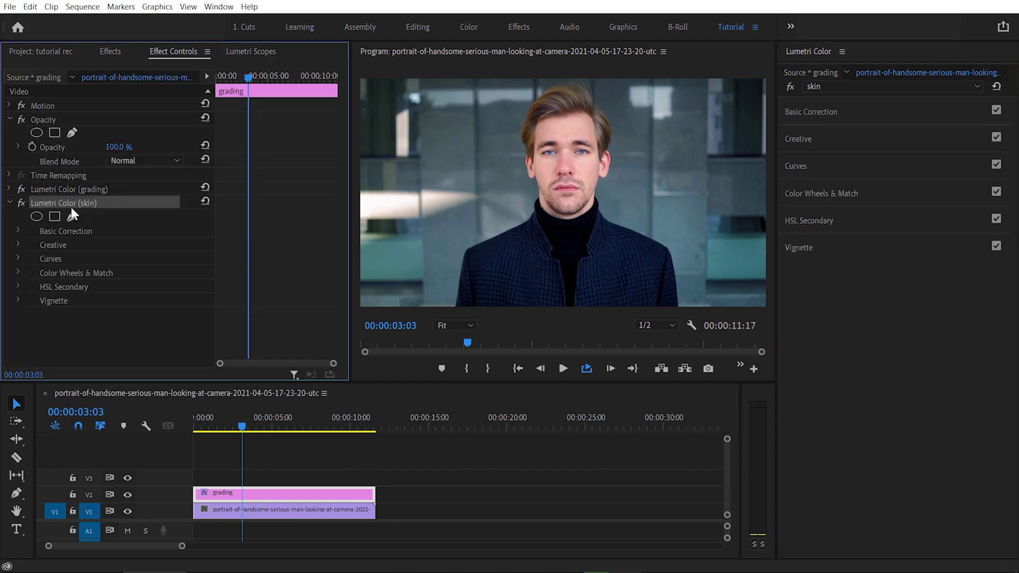
left_click(454, 325)
left_click(455, 431)
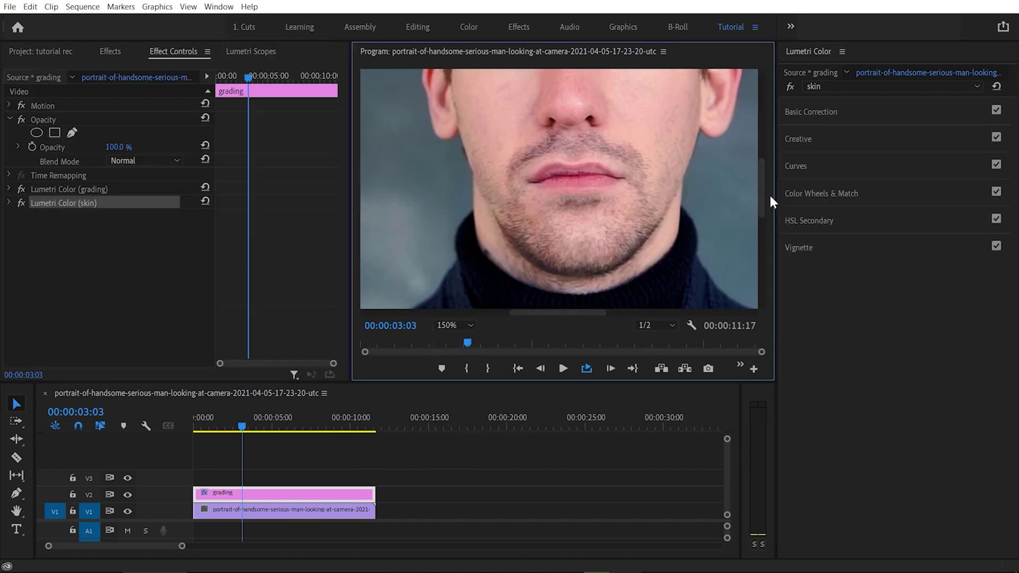
left_click_drag(763, 197, 659, 229)
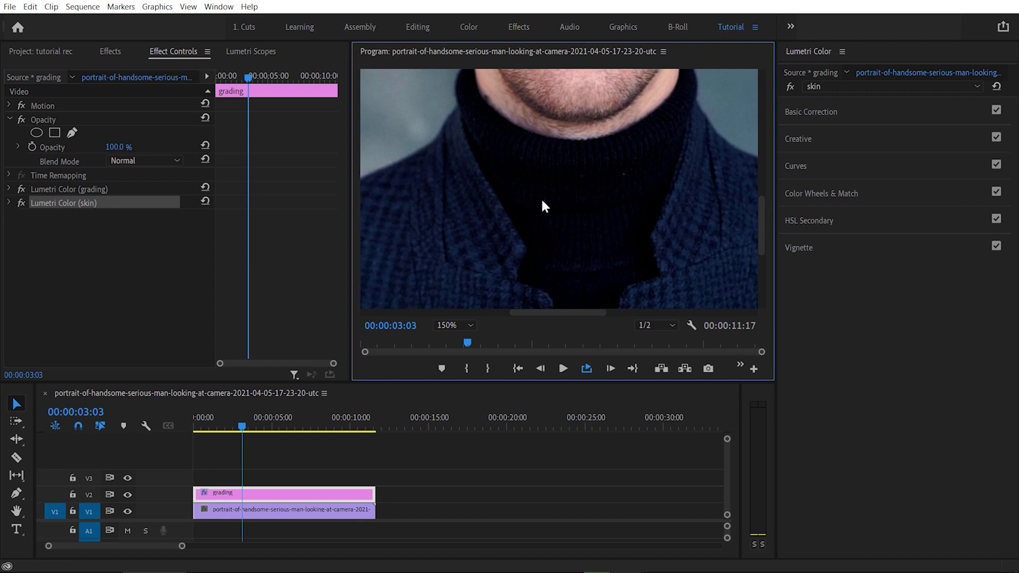
- Add a third Lumetri Color effect and rename it 'blacks and whites'
left_click(831, 86)
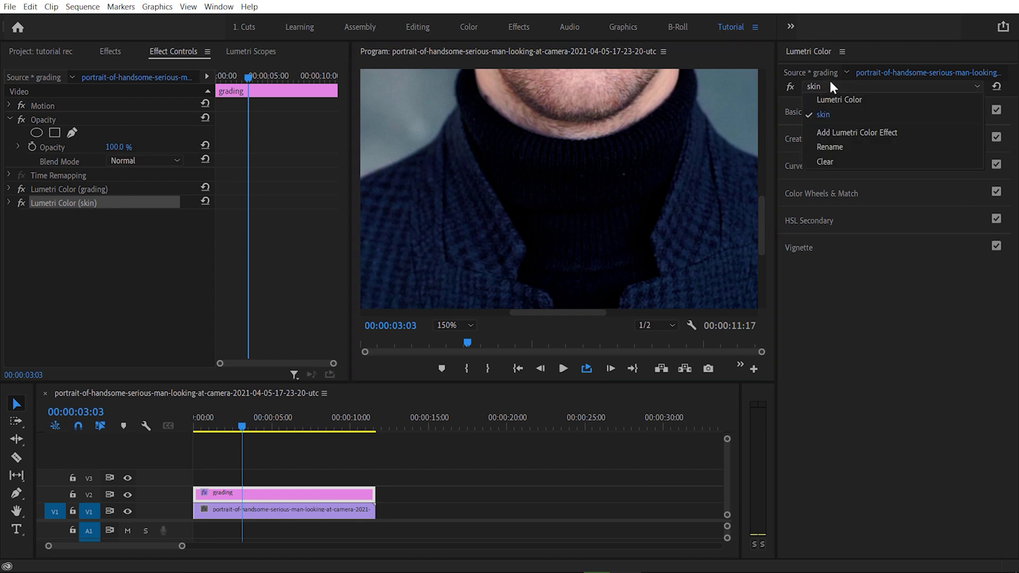
left_click(837, 133)
right_click(70, 219)
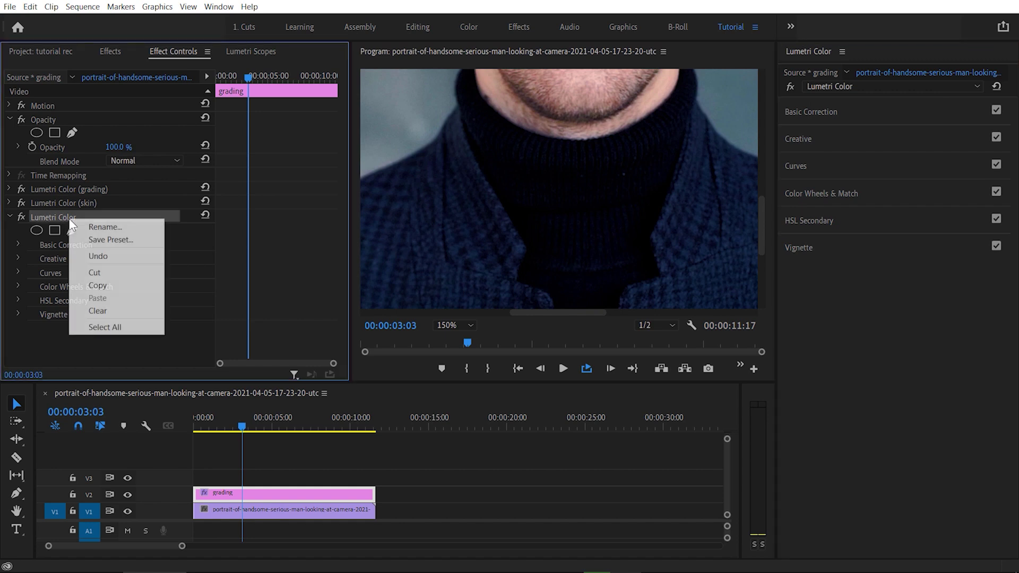
left_click(78, 223)
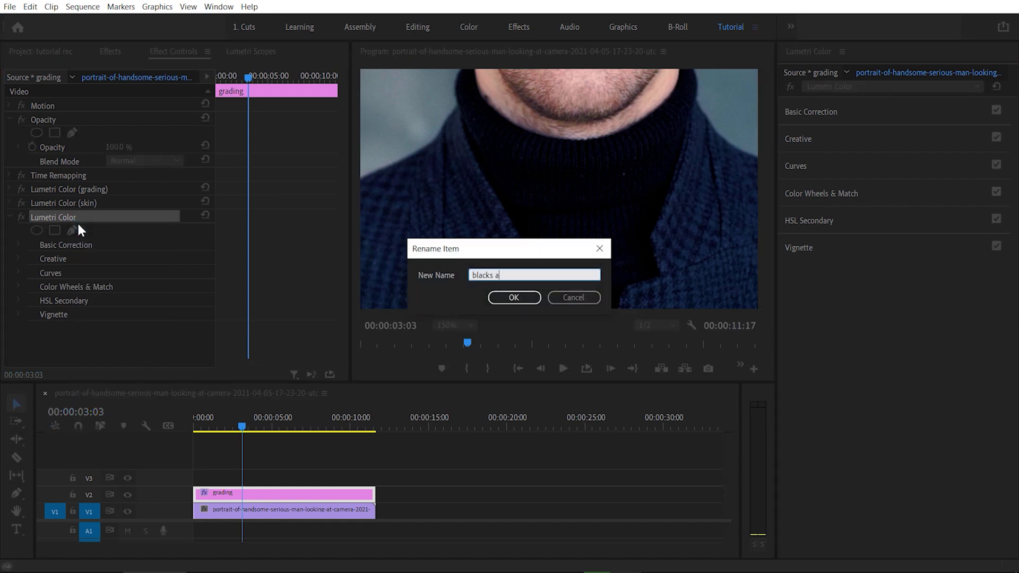
type("blacks and whites")
key("Return")
- Shape the Luma vs Sat curve to desaturate shadows and adjust highlights, then switch it off
left_click(799, 167)
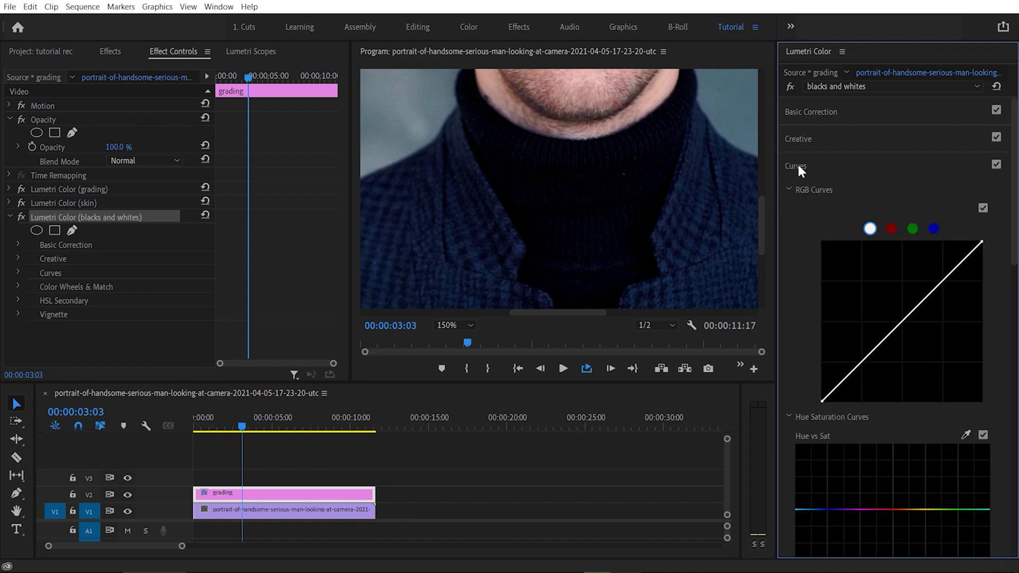
left_click_drag(1009, 234, 1012, 493)
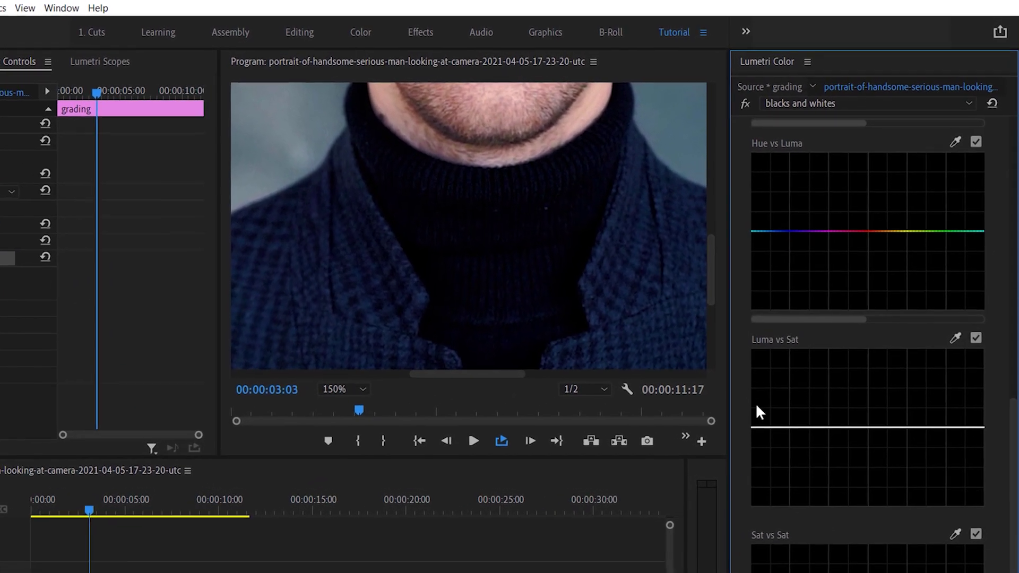
left_click(794, 437)
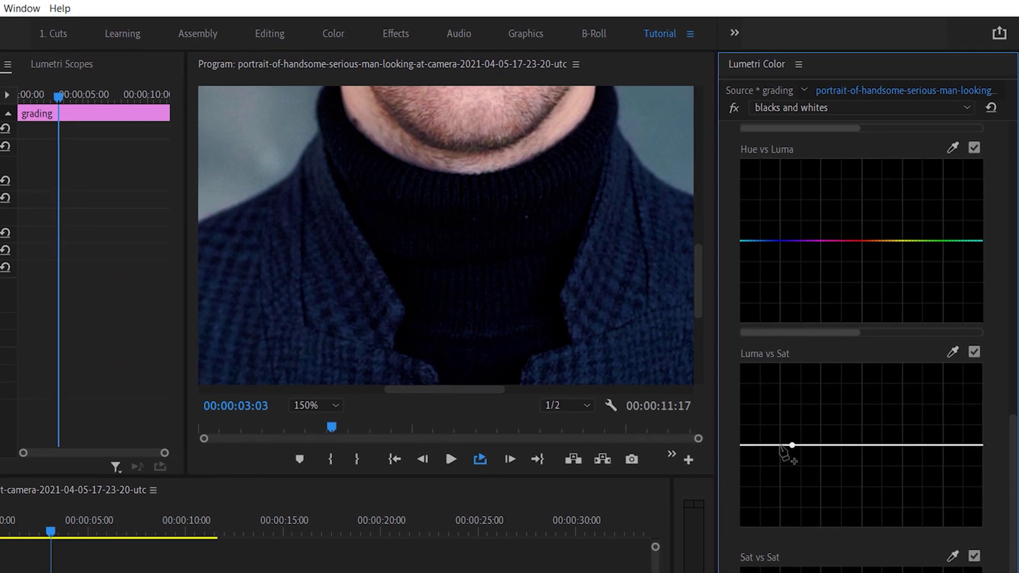
left_click(780, 445)
left_click_drag(781, 445, 710, 565)
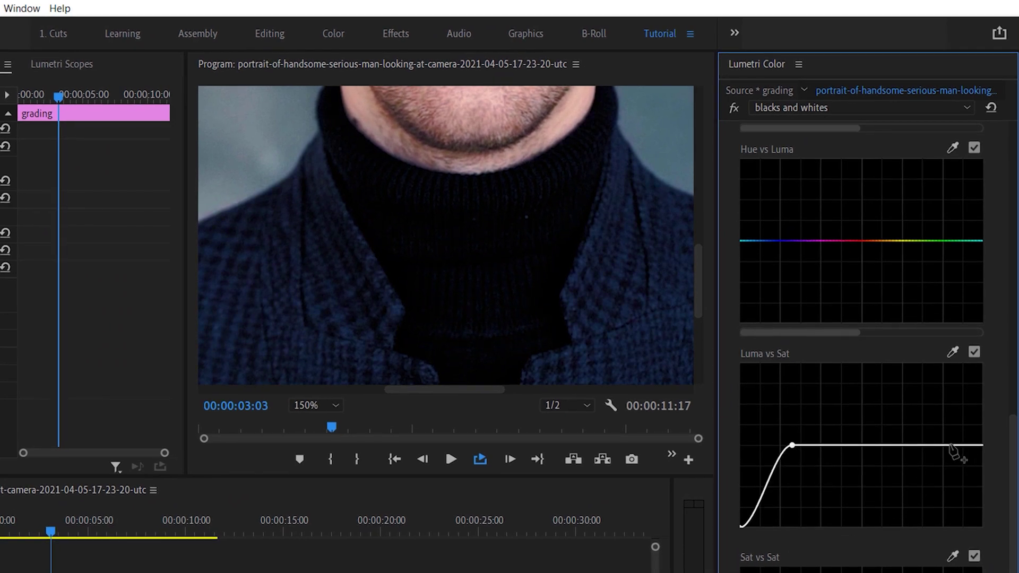
left_click(938, 446)
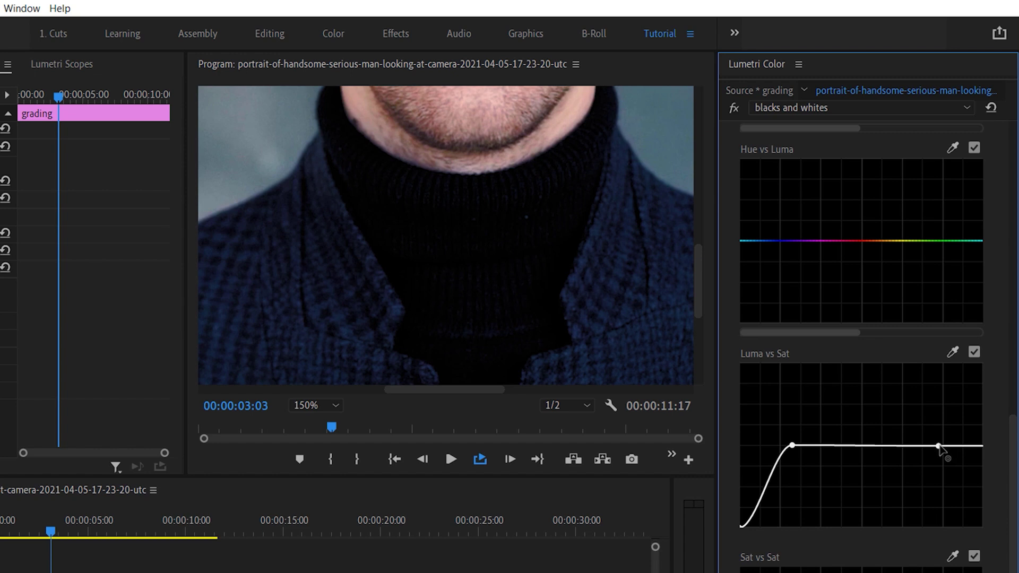
left_click_drag(939, 446, 970, 526)
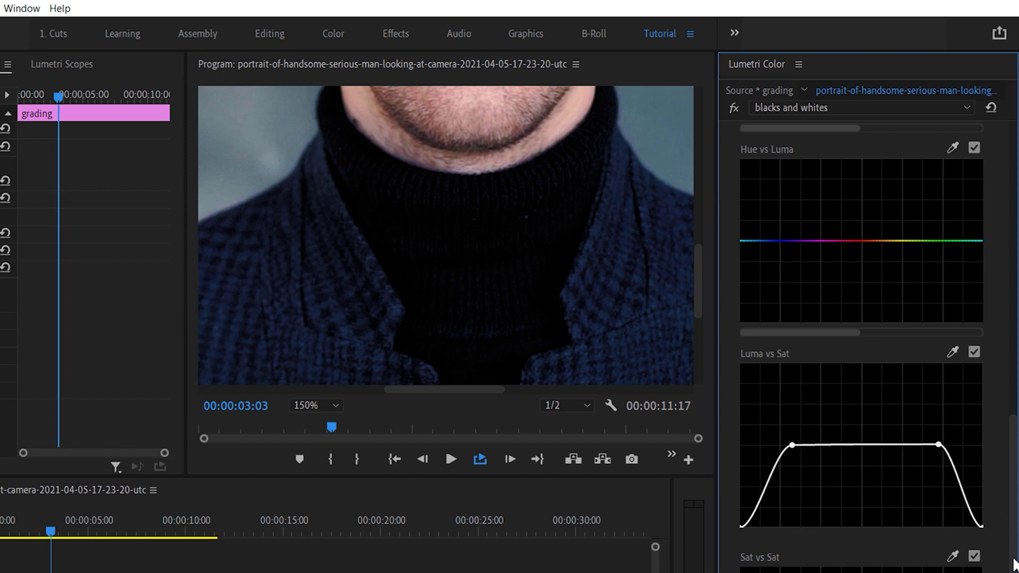
left_click(974, 352)
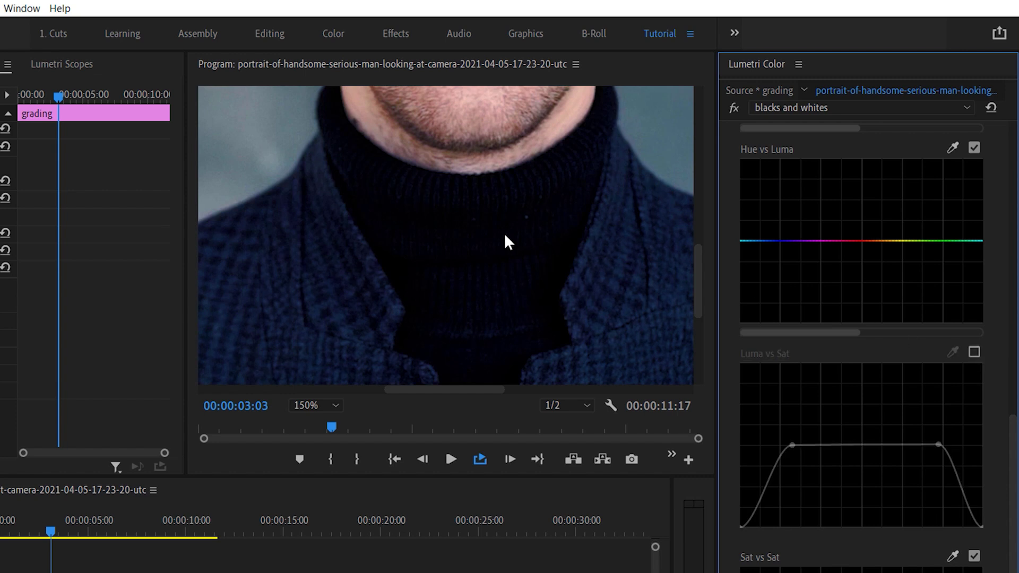
- Toggle the Luma vs Sat curve on and off, then set the Program monitor zoom to Fit
left_click(974, 352)
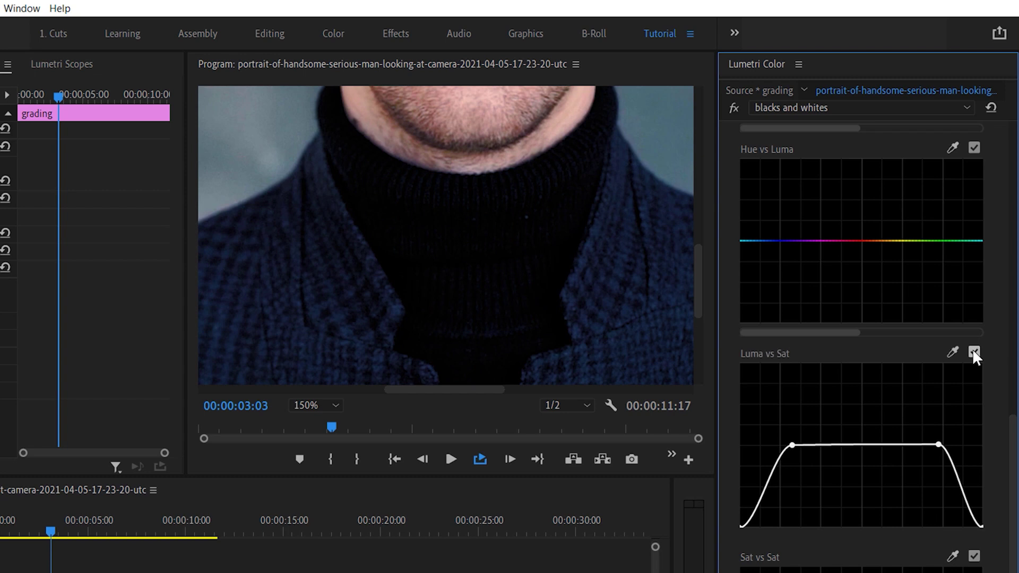
left_click(974, 352)
left_click(974, 352)
left_click(974, 352)
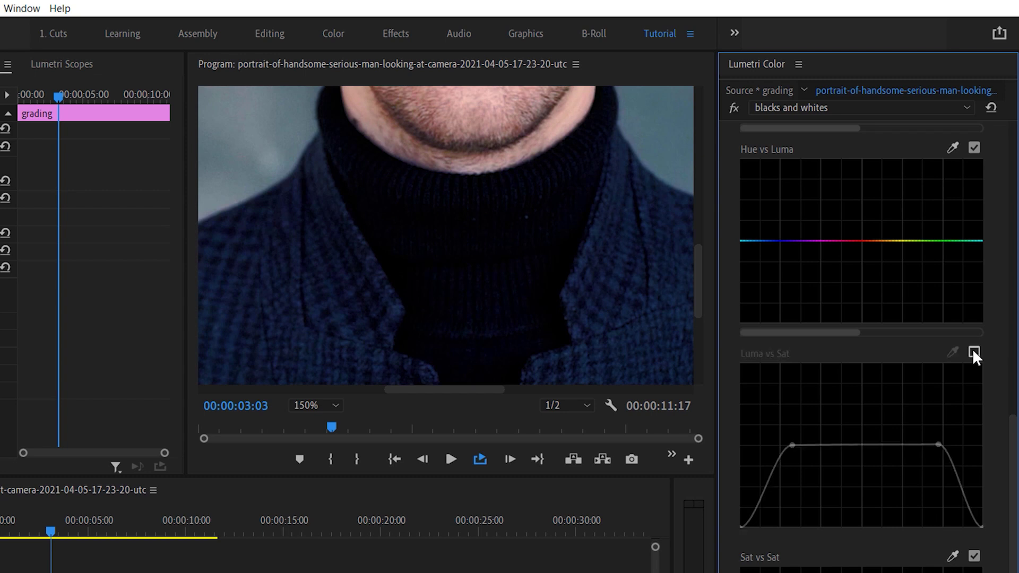
left_click(974, 352)
left_click(314, 406)
left_click(314, 418)
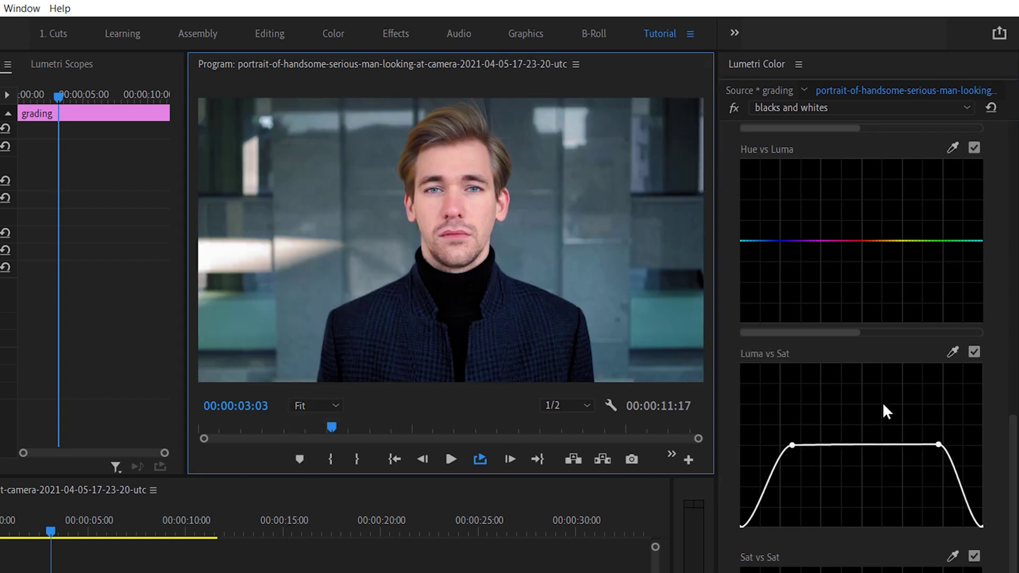
- Compare again with Luma vs Sat left enabled, then play the clip and return to its start
left_click(974, 353)
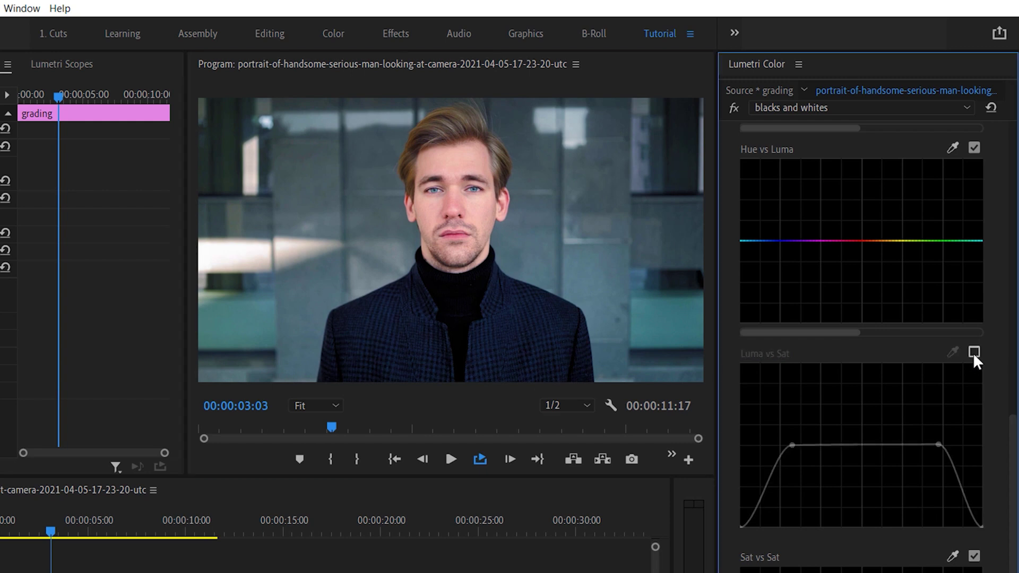
left_click(974, 354)
left_click(974, 353)
left_click(974, 354)
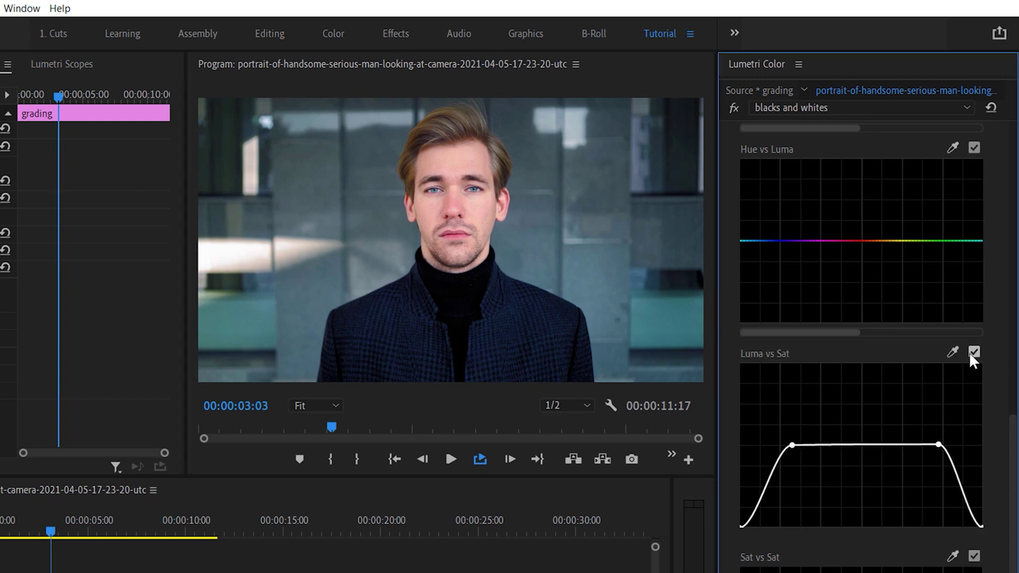
key("space")
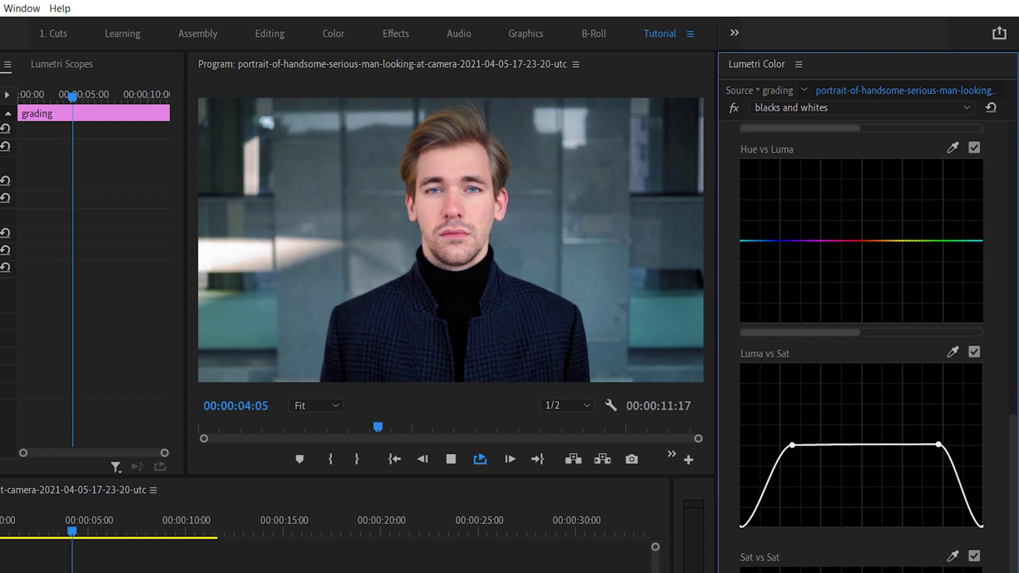
key("shift+3")
key("Home")
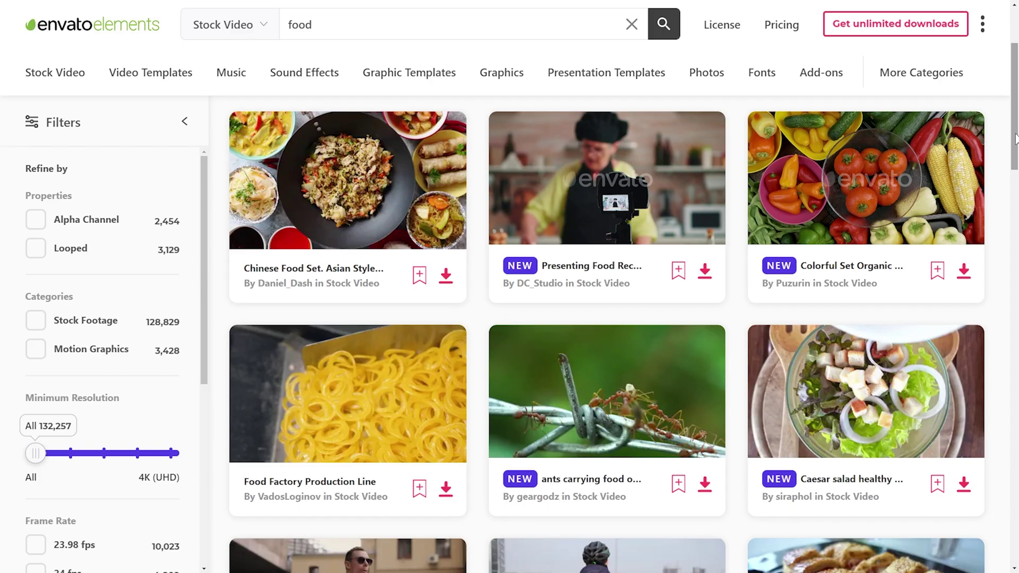
- Scroll down the Stock Video results toward the Female Freelancer Working From Home clip
scroll(1015, 139, "down", 8)
scroll(1015, 139, "down", 8)
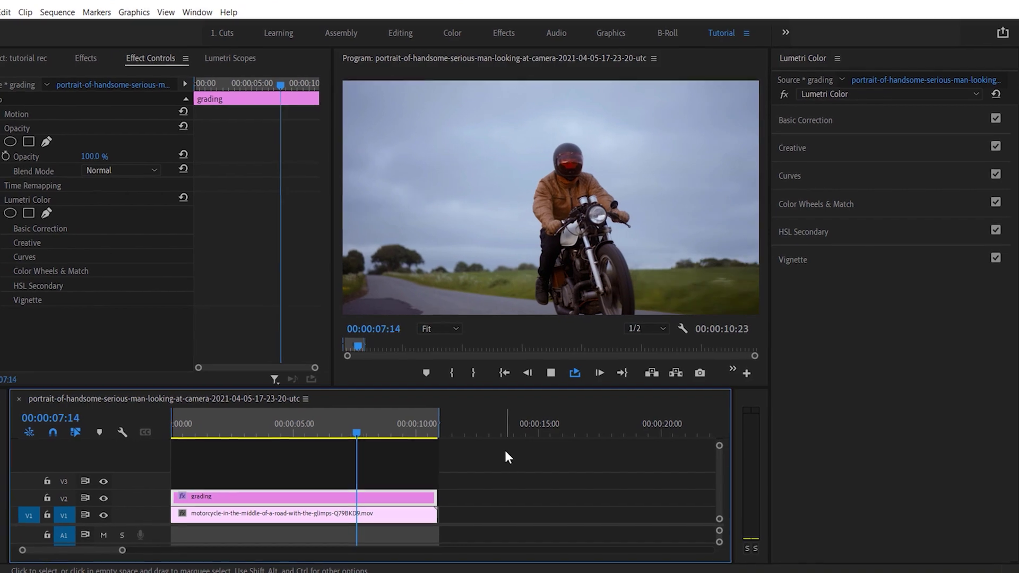
- On an early motorcycle frame, nudge the Shadows, Midtones and Highlights wheels toward a cooler blue tint
left_click_drag(298, 433, 160, 435)
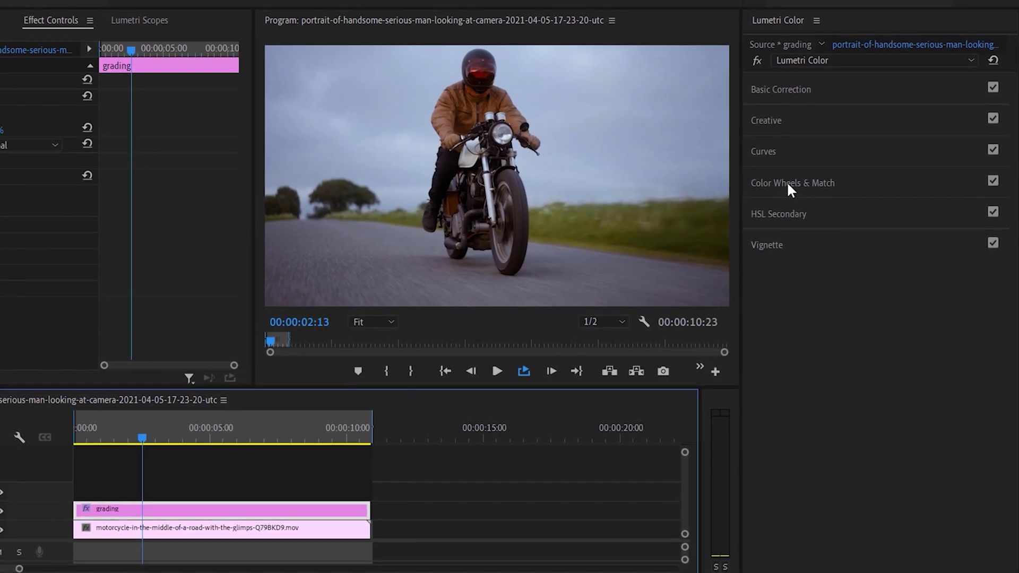
left_click(788, 187)
left_click_drag(801, 377, 800, 373)
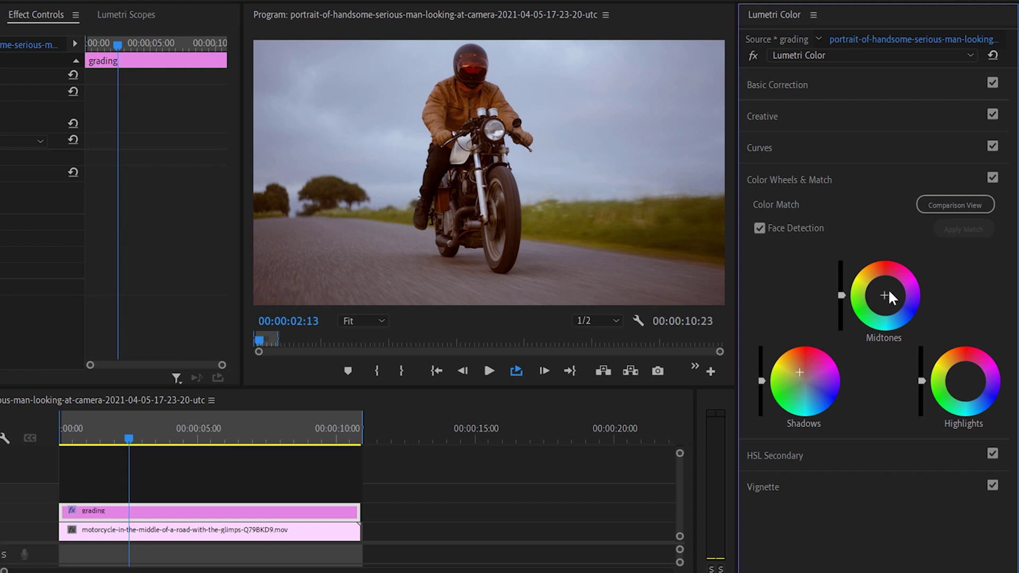
left_click_drag(884, 293, 880, 297)
left_click_drag(966, 381, 970, 387)
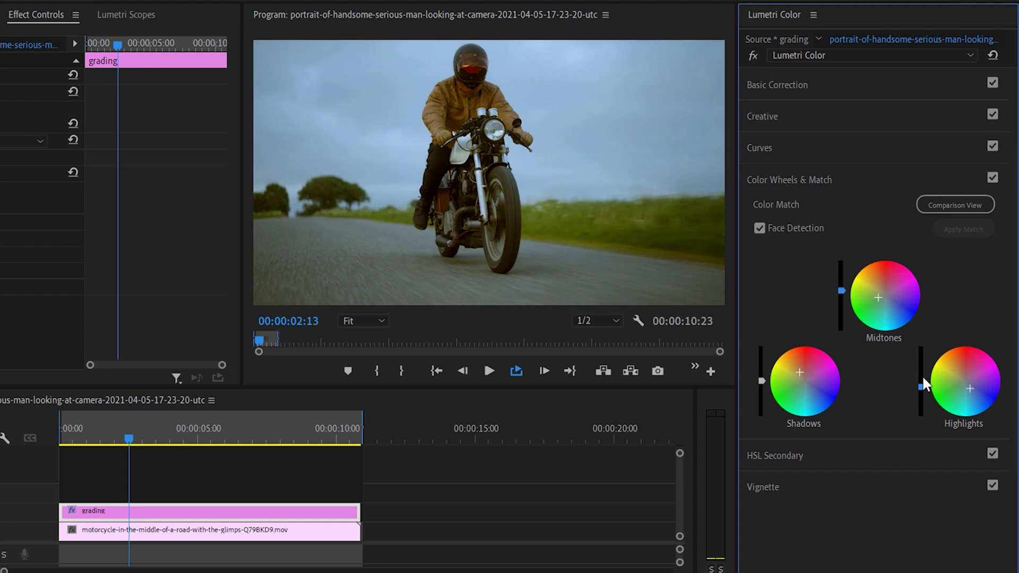
left_click(993, 179)
- Compare the color wheels on and off, then shift Hue vs Hue greens toward yellow for golden grass
left_click(993, 179)
left_click(993, 179)
left_click(993, 179)
left_click(993, 180)
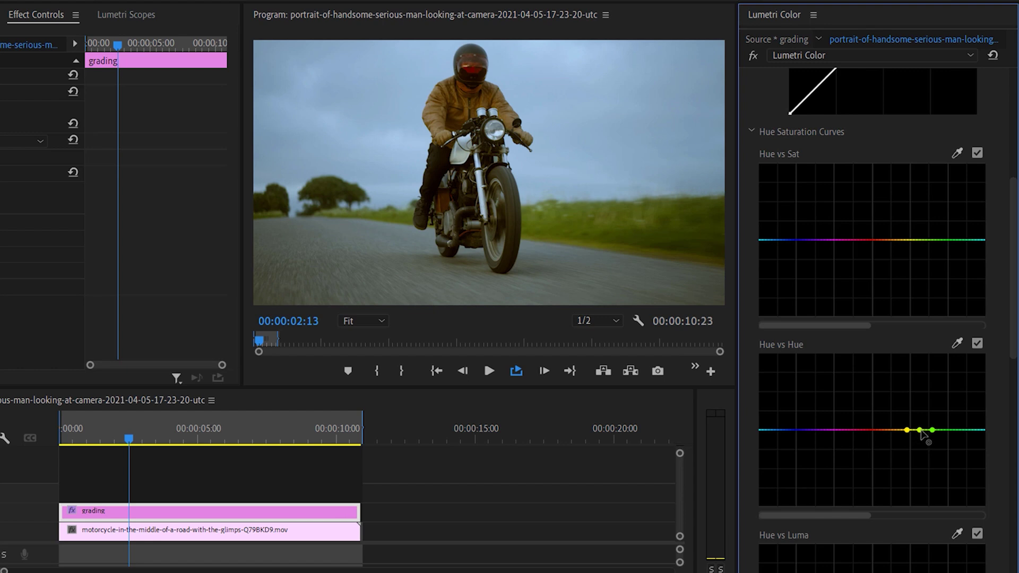
mouse_move(921, 431)
left_mouse_down()
mouse_move(920, 412)
mouse_move(898, 430)
mouse_move(935, 430)
left_mouse_up()
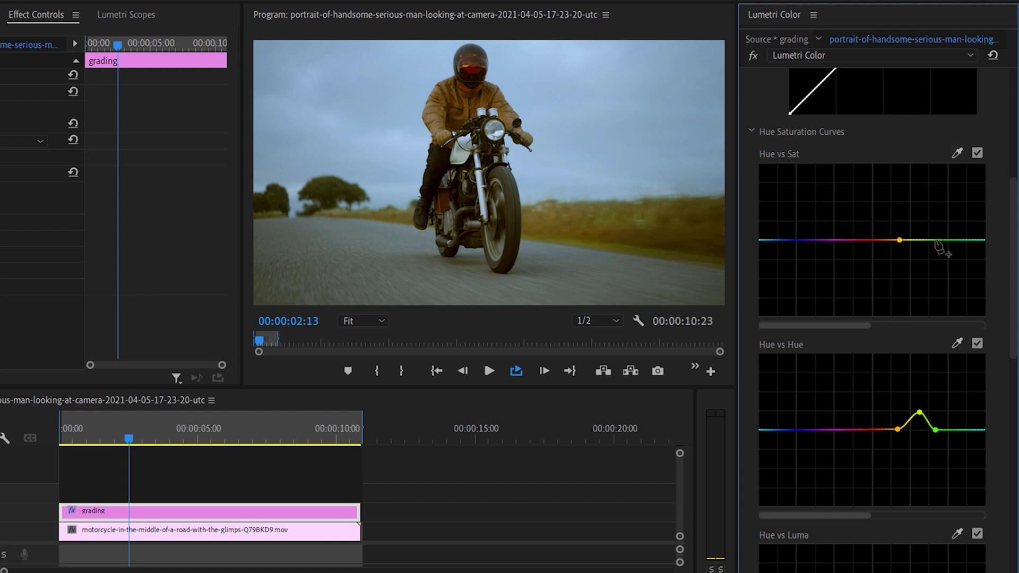
- On Hue vs Sat, slightly raise yellow-green saturation and boost the eyedropper-sampled sky blue
left_click(935, 239)
left_click_drag(918, 240, 919, 238)
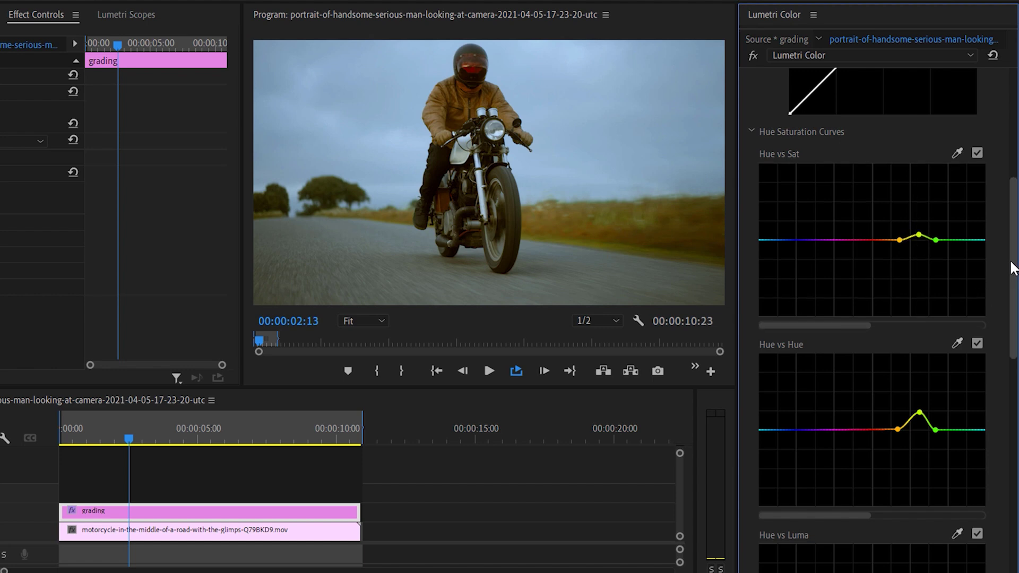
scroll(1012, 274, "up", 1)
left_click(957, 154)
left_click(577, 95)
mouse_move(778, 255)
left_mouse_down()
mouse_move(780, 206)
mouse_move(783, 239)
left_mouse_up()
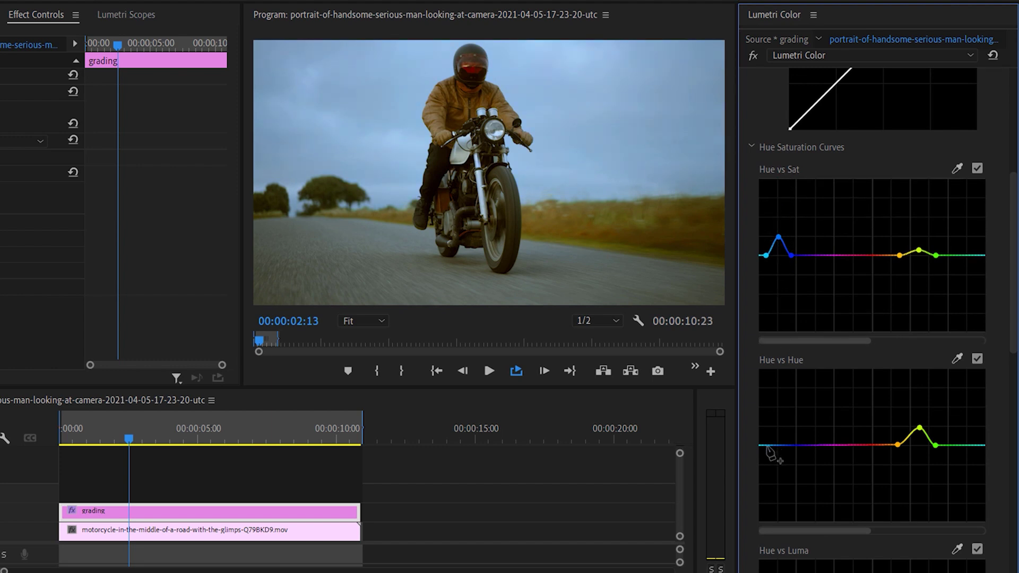
- Bracket the blue hue with points on Hue vs Hue so the sky stays blue
left_click(767, 446)
left_click(791, 446)
left_click_drag(780, 446, 781, 444)
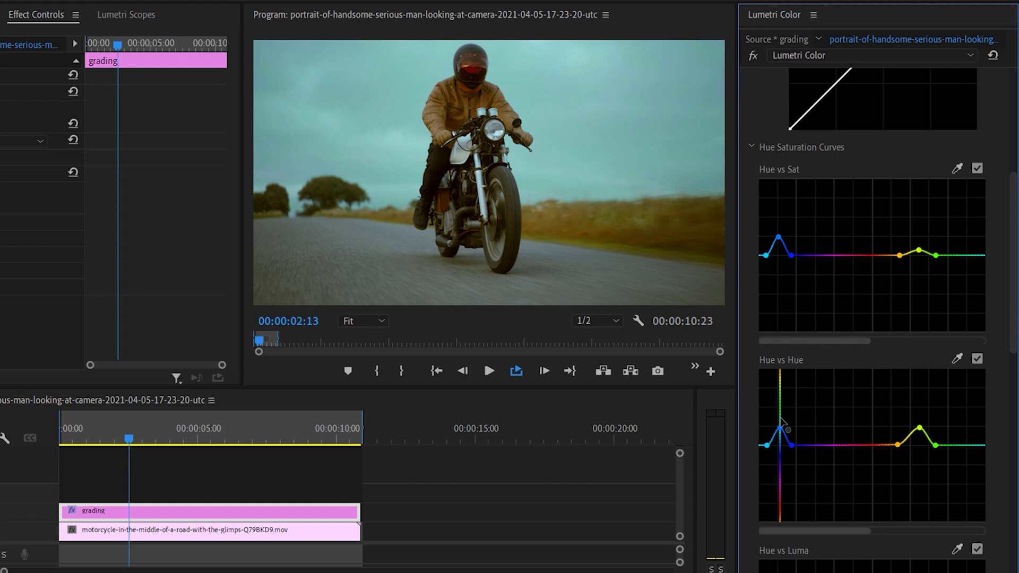
left_click_drag(781, 420, 784, 441)
- Shape the master RGB curve with a lifted black point and lowered white point for faded contrast
scroll(837, 275, "up", 5)
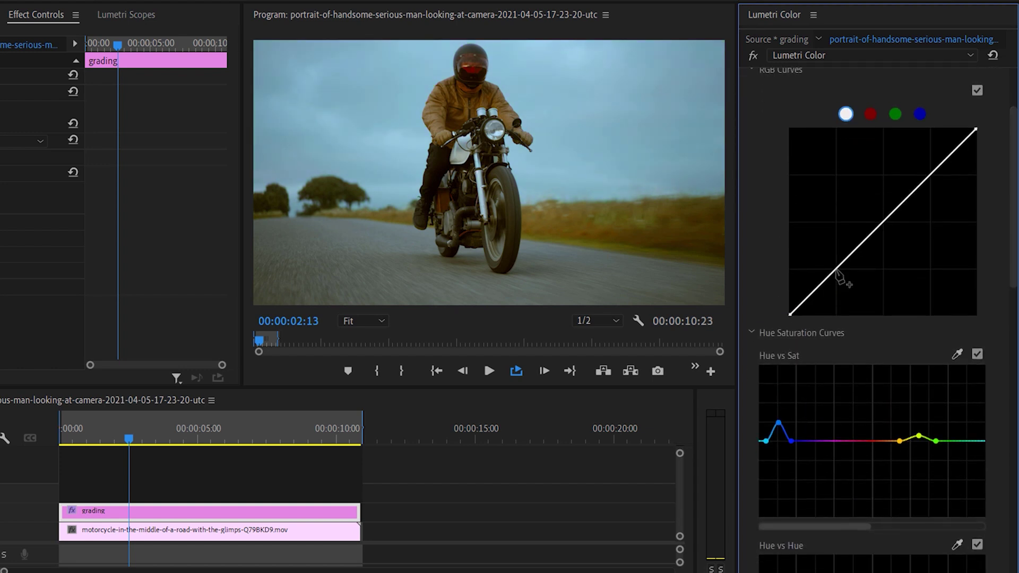
left_click(836, 269)
left_click(884, 221)
left_click(932, 172)
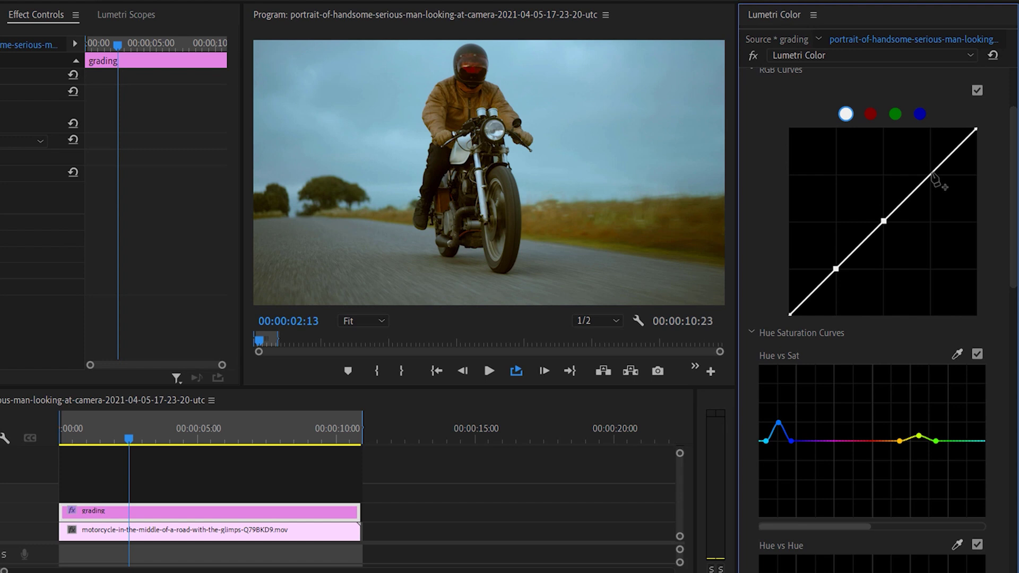
left_click_drag(790, 313, 782, 306)
left_click(813, 292)
left_click_drag(975, 129, 979, 136)
- View the motorcycle frame at 100% magnification to inspect detail
left_click(364, 321)
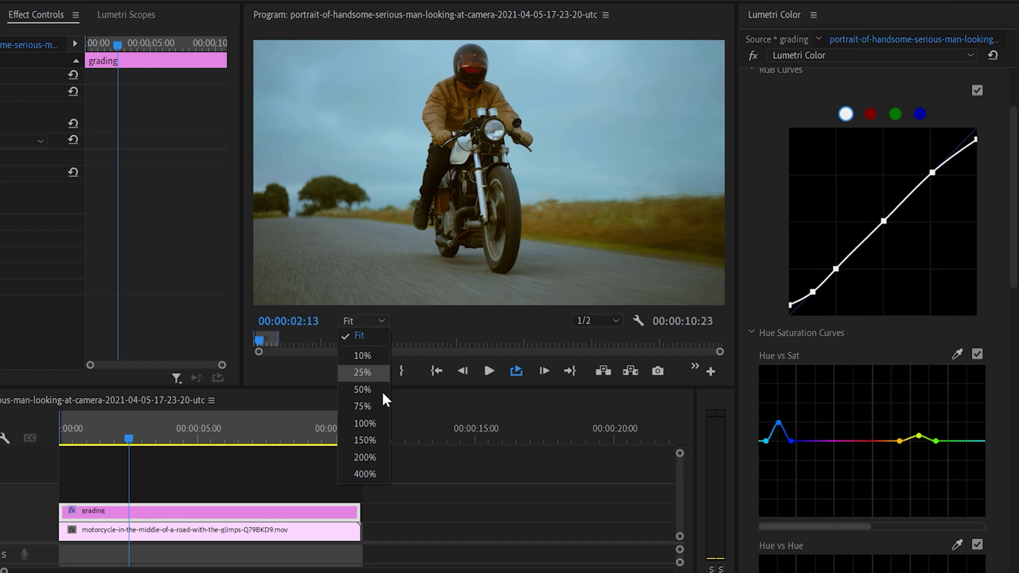
left_click(371, 423)
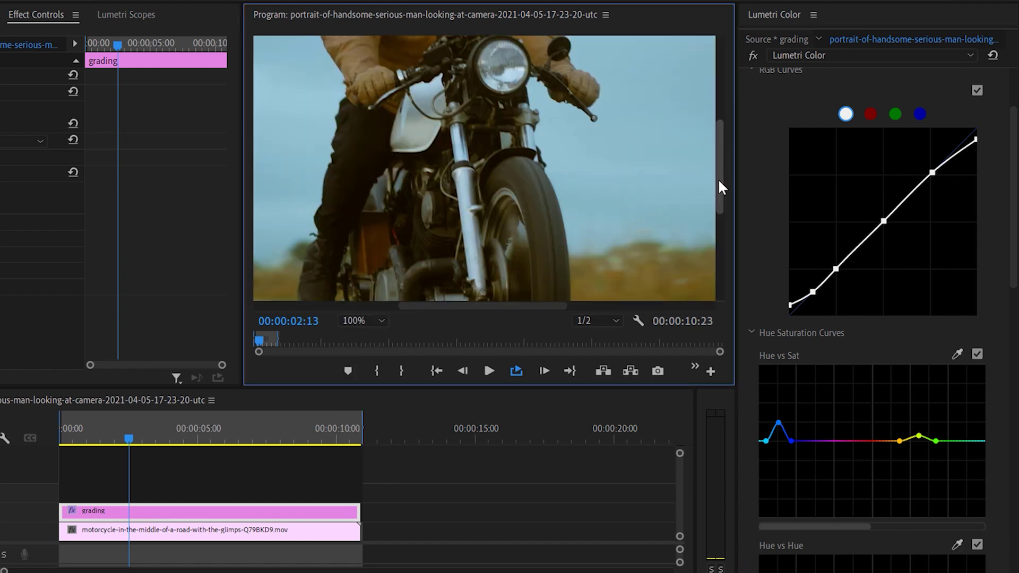
left_click_drag(718, 179, 715, 194)
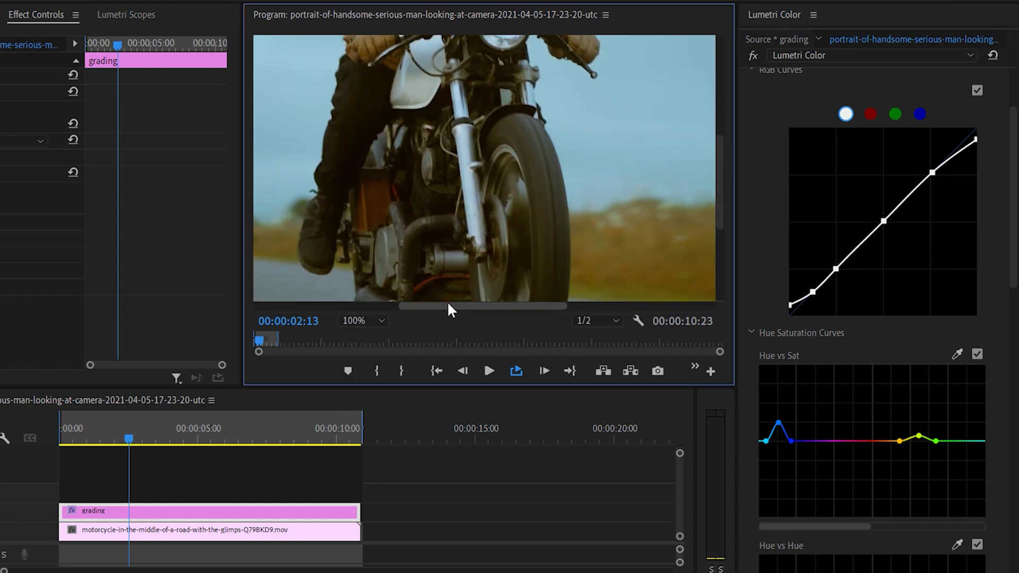
mouse_move(448, 305)
left_mouse_down()
mouse_move(433, 305)
mouse_move(444, 308)
left_mouse_up()
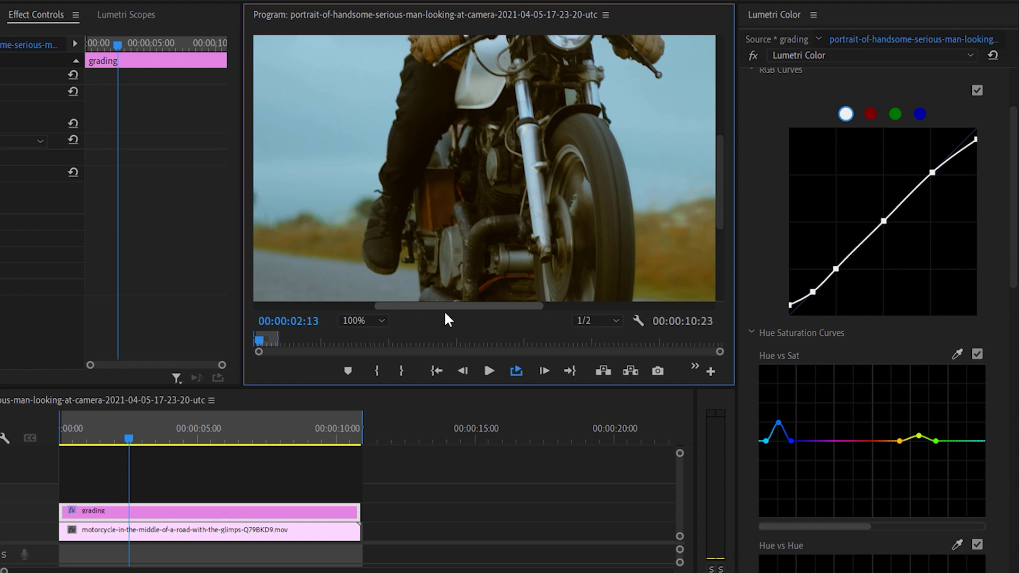
- Toggle the RGB curve off and on repeatedly to compare, then scroll down to Vignette
left_click(976, 90)
left_click(977, 91)
left_click(976, 90)
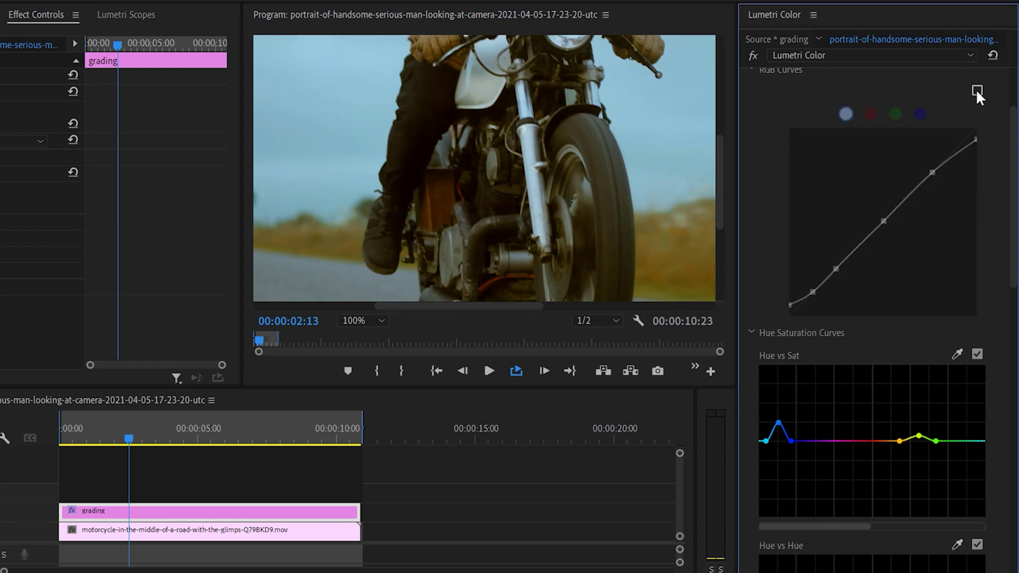
left_click(976, 91)
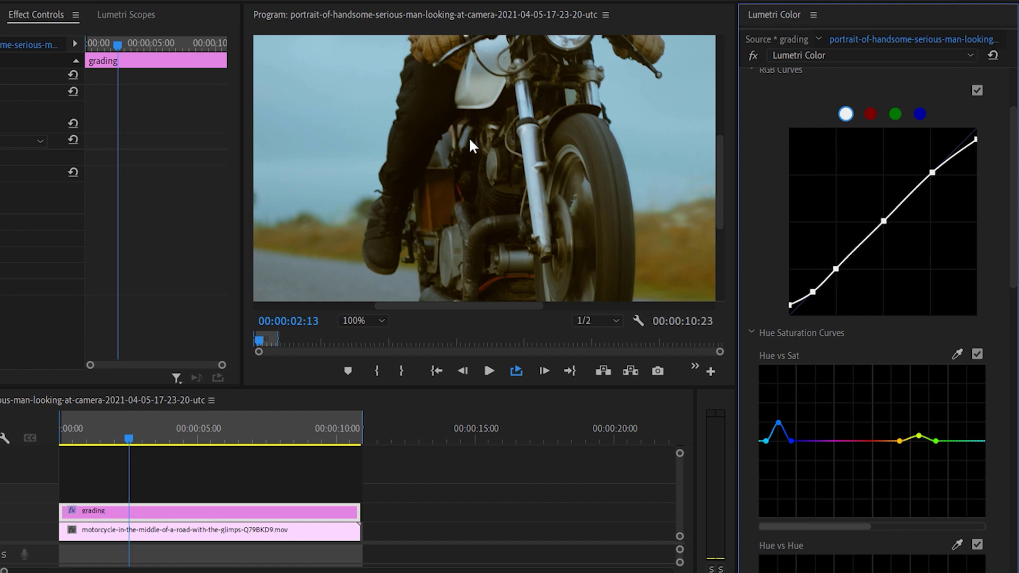
left_click(977, 90)
left_click(976, 90)
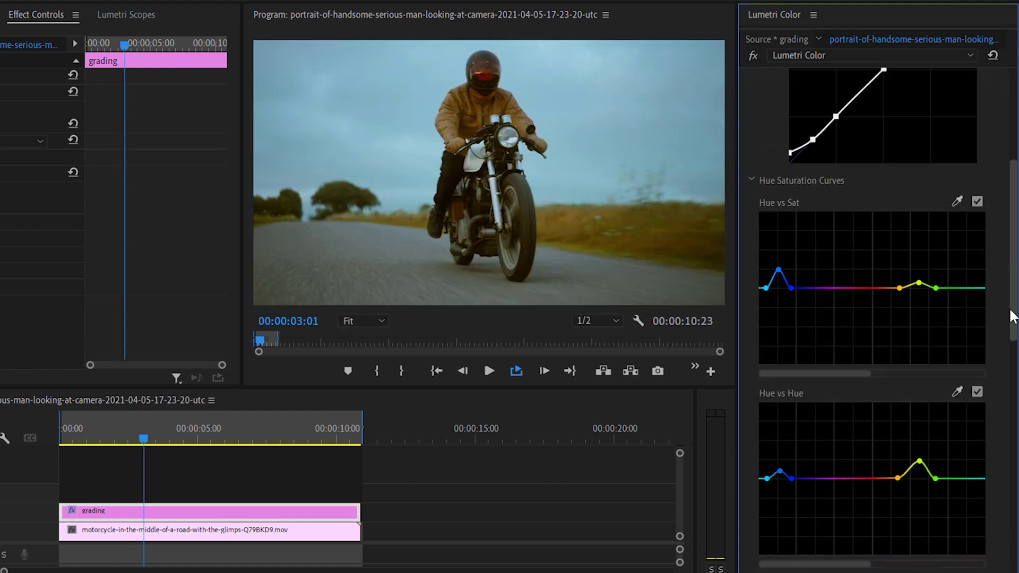
left_click_drag(1013, 317, 998, 541)
- Set Vignette Amount to -0.3 and toggle the vignette off and on to compare
left_click(777, 533)
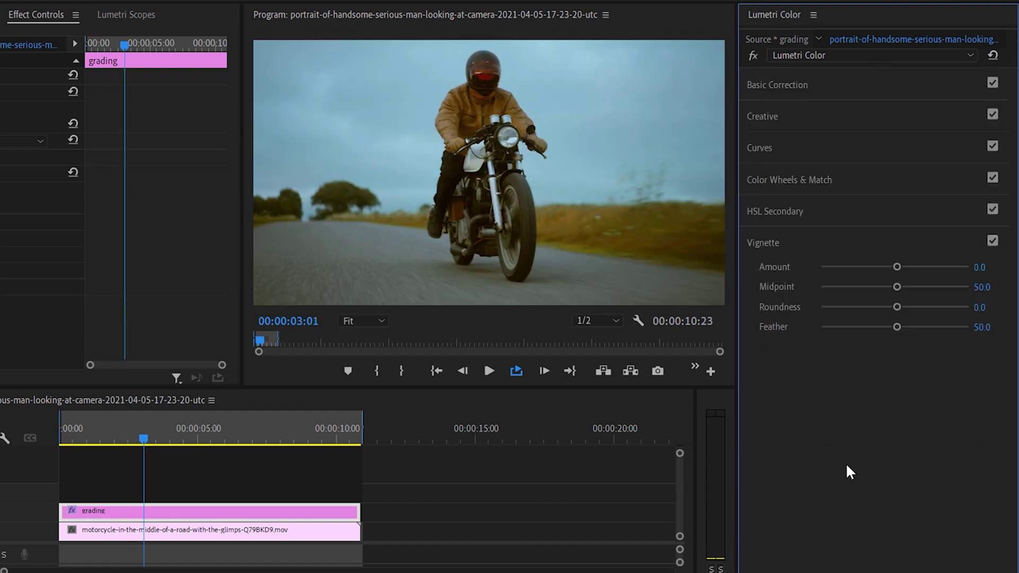
left_click_drag(896, 264, 887, 265)
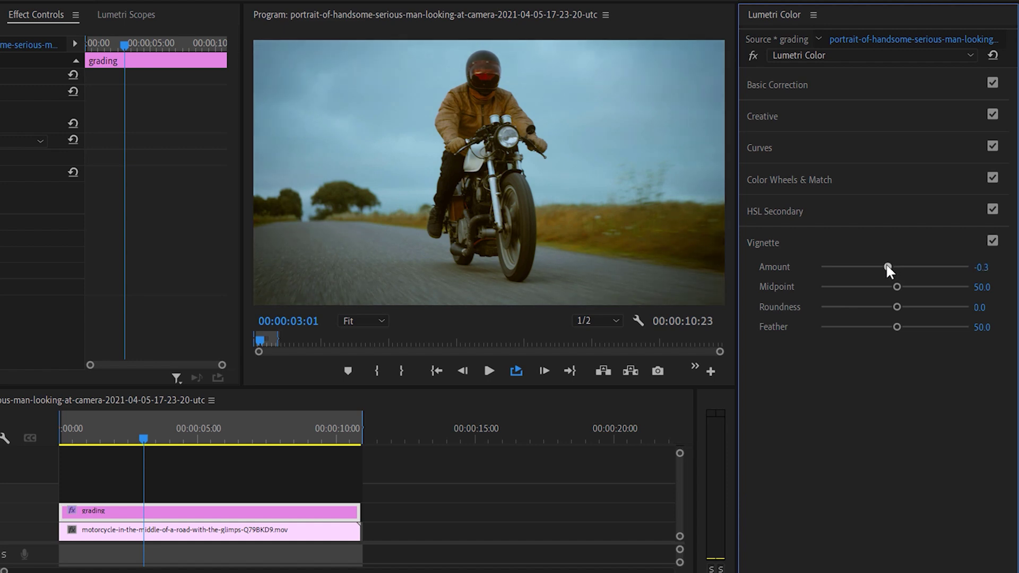
left_click(992, 237)
left_click(992, 238)
- Add a second Lumetri Color effect and rename it 'blacks and whites'
left_click(838, 54)
left_click(841, 91)
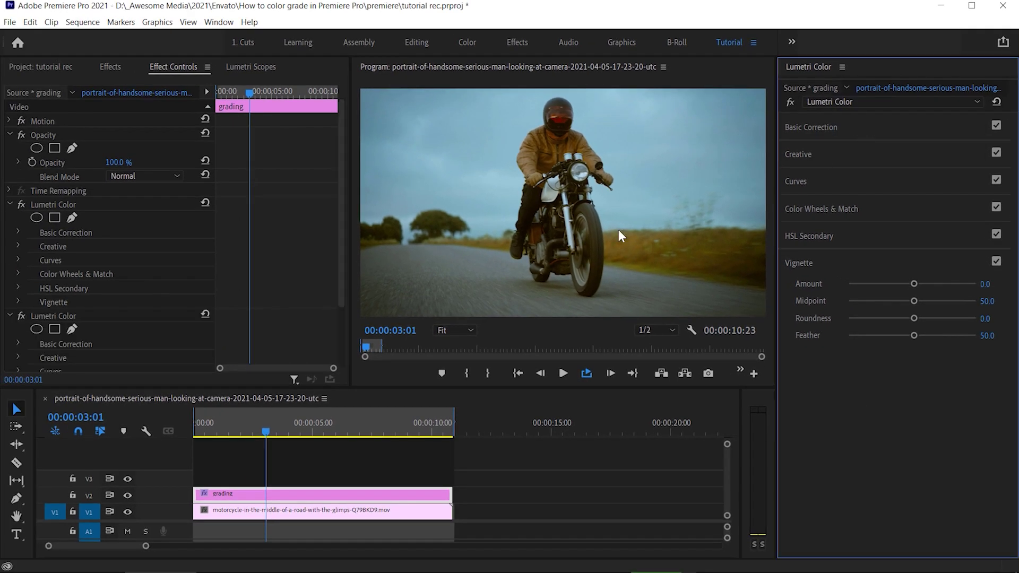
right_click(65, 314)
left_click(78, 321)
type("blacks and whites")
key("Return")
- Rename the first Lumetri Color effect to 'grading'
right_click(73, 205)
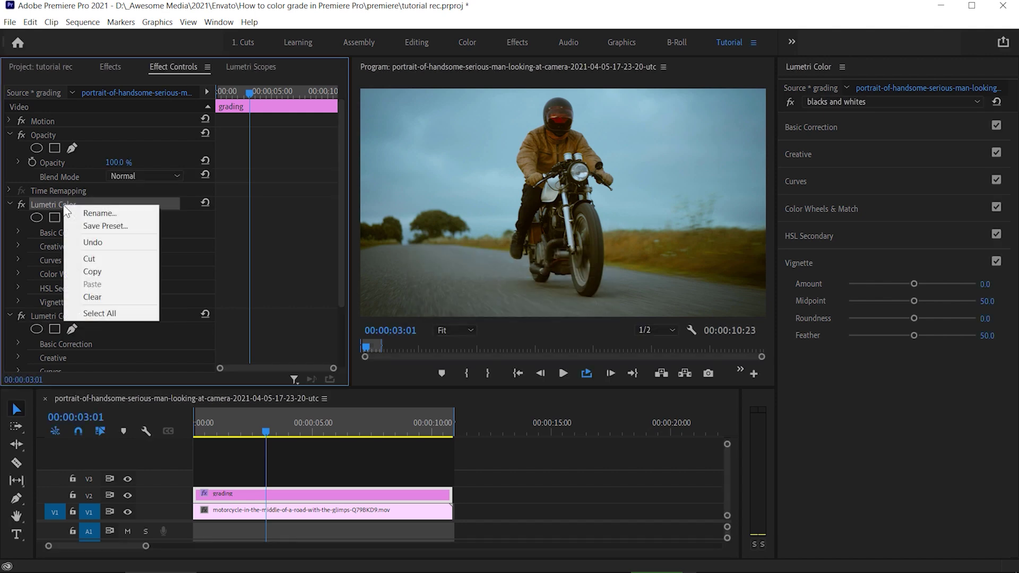
left_click(75, 214)
type("grading")
key("Return")
- Magnify the preview to 150% and expand the Curves section of the blacks and whites effect
left_click(463, 329)
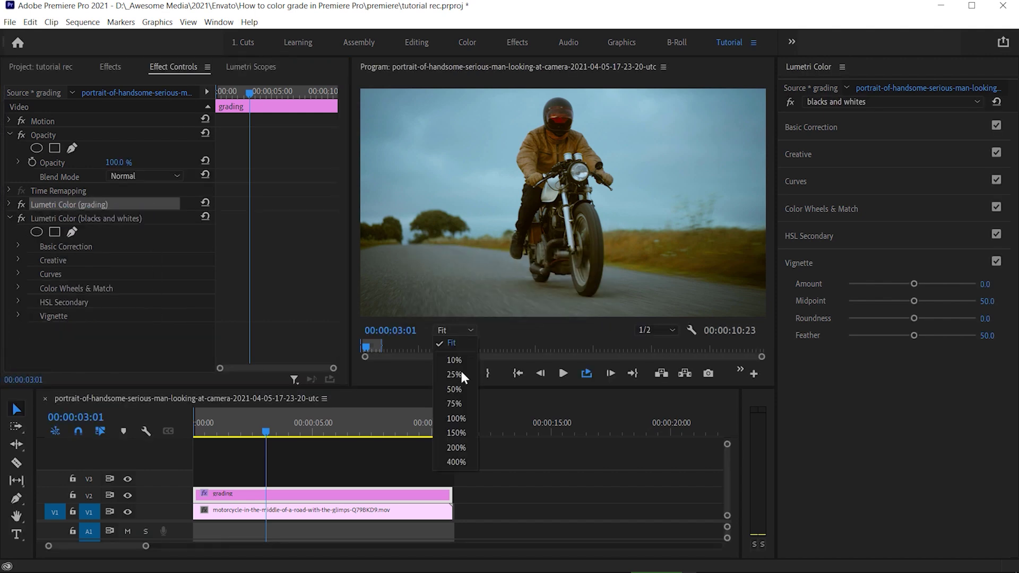
left_click(456, 433)
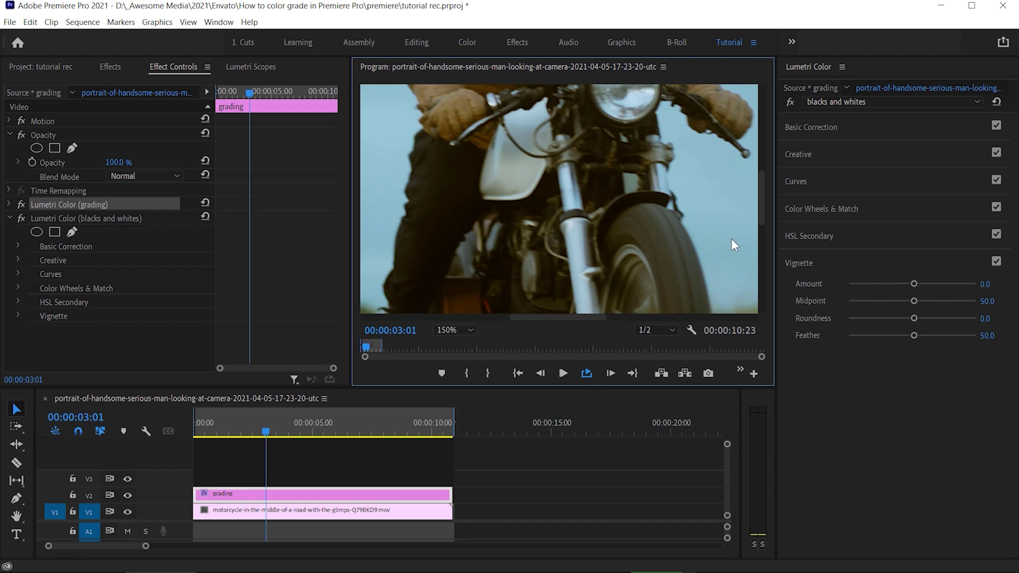
scroll(761, 214, "down", 2)
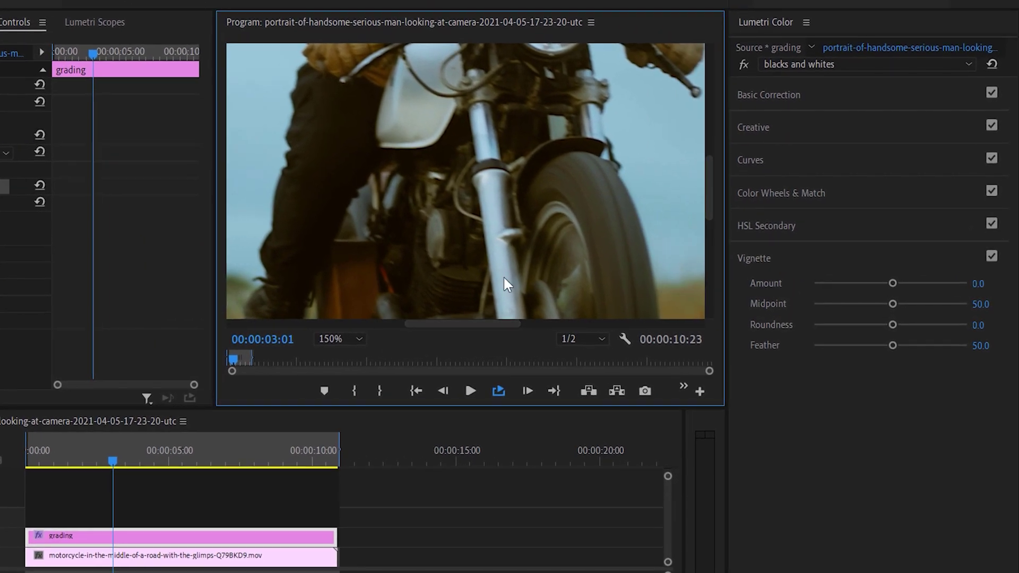
left_click(762, 165)
scroll(1011, 445, "down", 10)
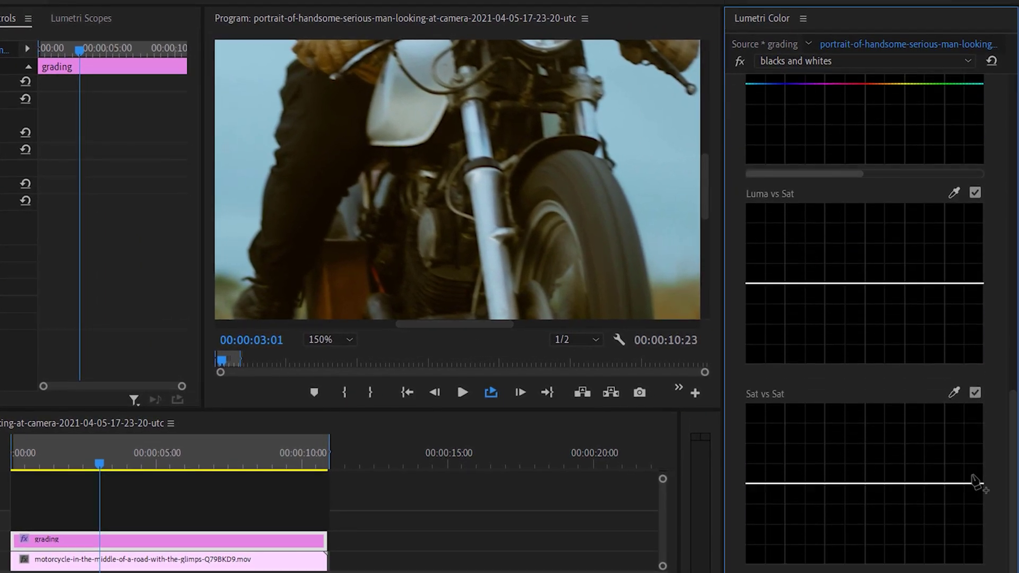
- Pull both Luma vs Sat curve ends down to zero saturation, compare it off, and play the clip
left_click(794, 284)
left_click_drag(746, 284, 746, 365)
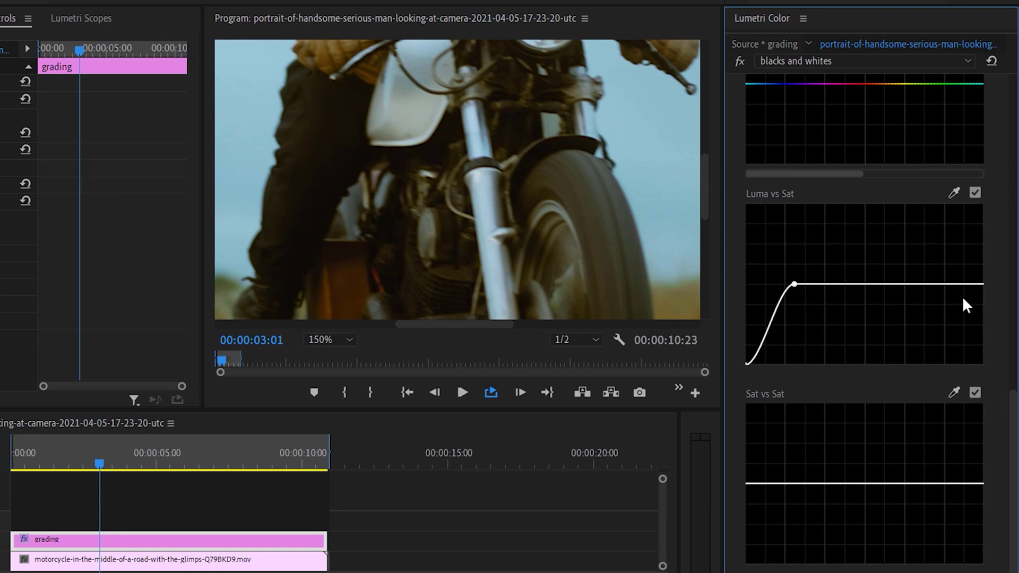
left_click(942, 284)
left_click_drag(983, 285, 983, 365)
left_click(976, 192)
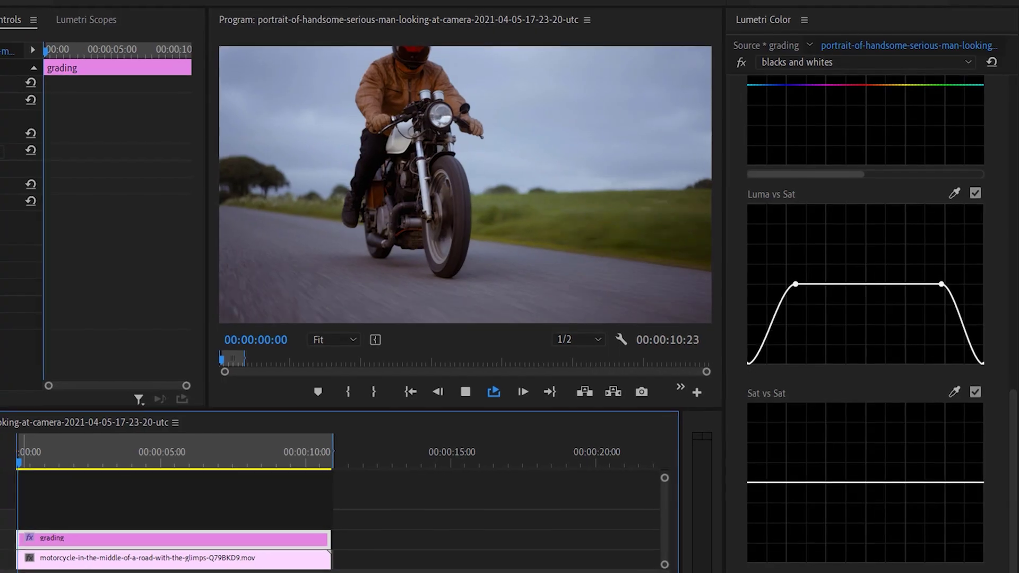
key("space")
left_click(24, 518)
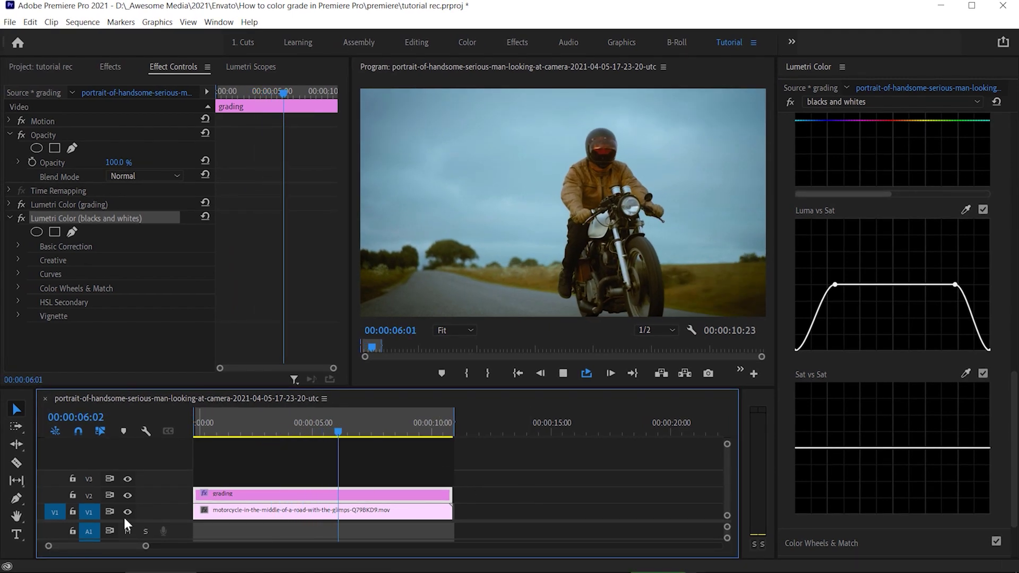
left_click(127, 495)
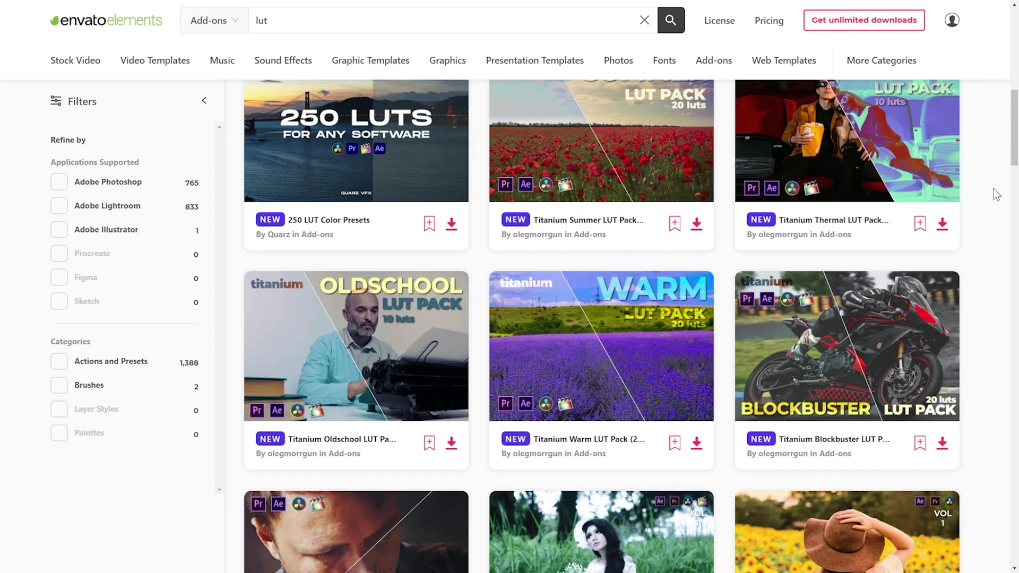
- Scroll through the 'lut' Add-ons results, past packs like Retro Pack Video LUTs Vol.14 and Bangset Cinematic
scroll(993, 188, "down", 8)
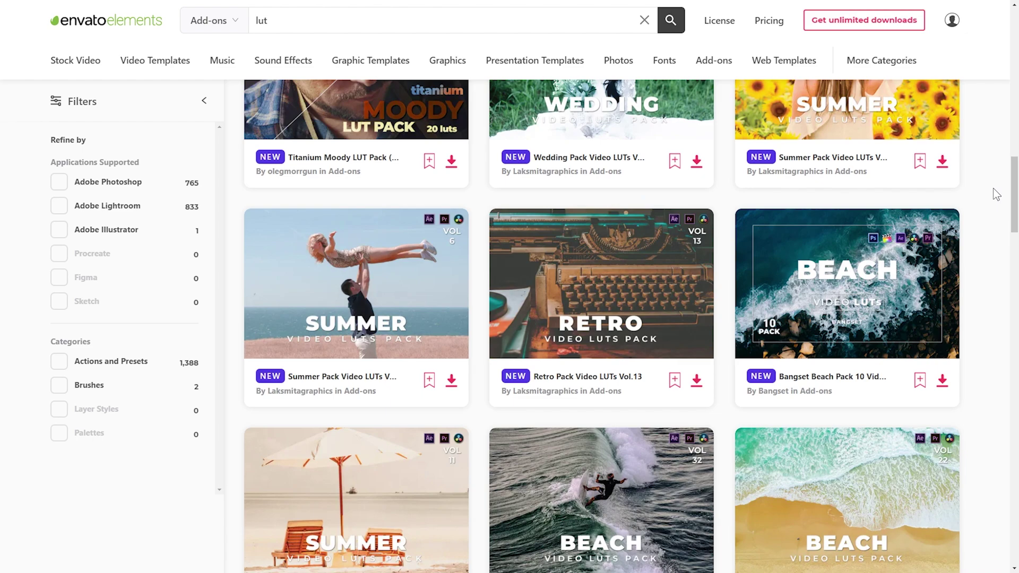
scroll(992, 188, "down", 9)
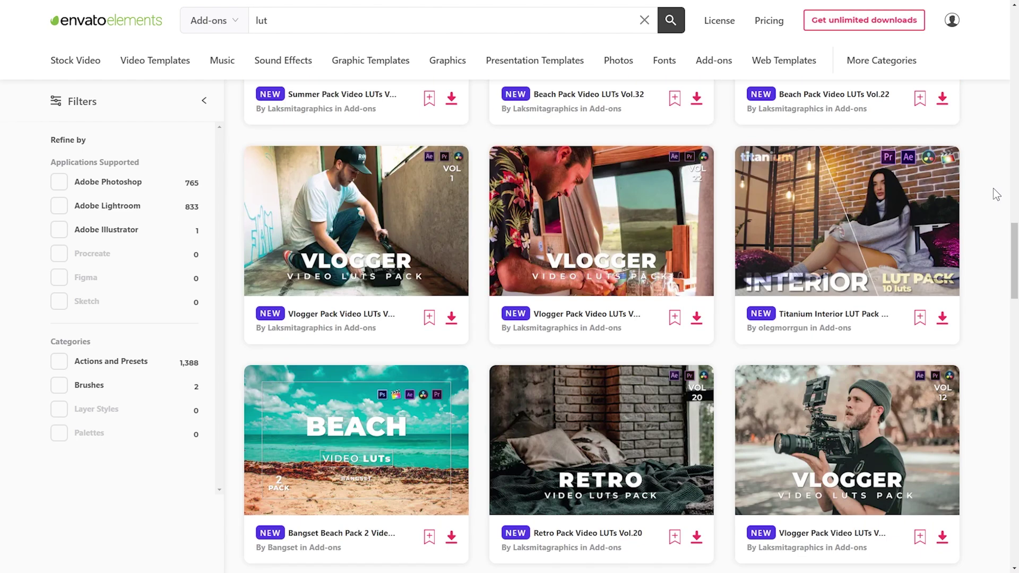
scroll(993, 188, "down", 9)
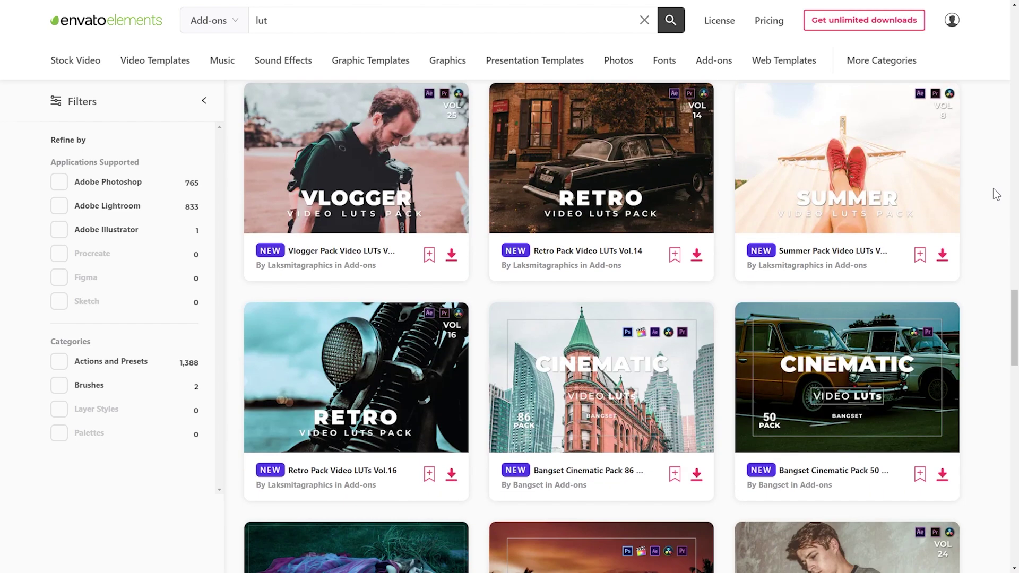
scroll(993, 188, "down", 8)
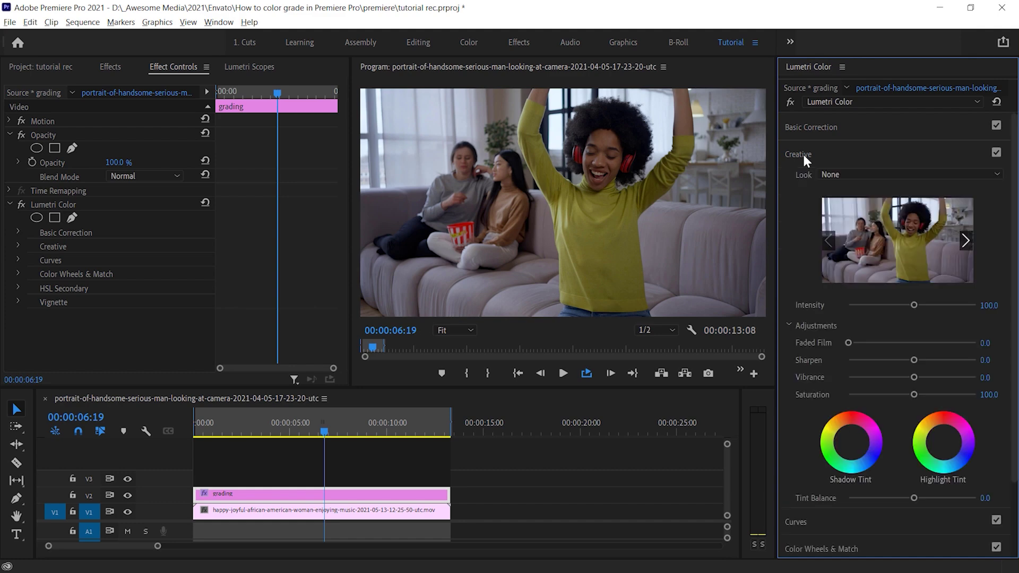
- Browse to LUTs > elements-titanium > Moody > LUTS and load Titanium_Moody_16.cube as the Creative Look
left_click(837, 176)
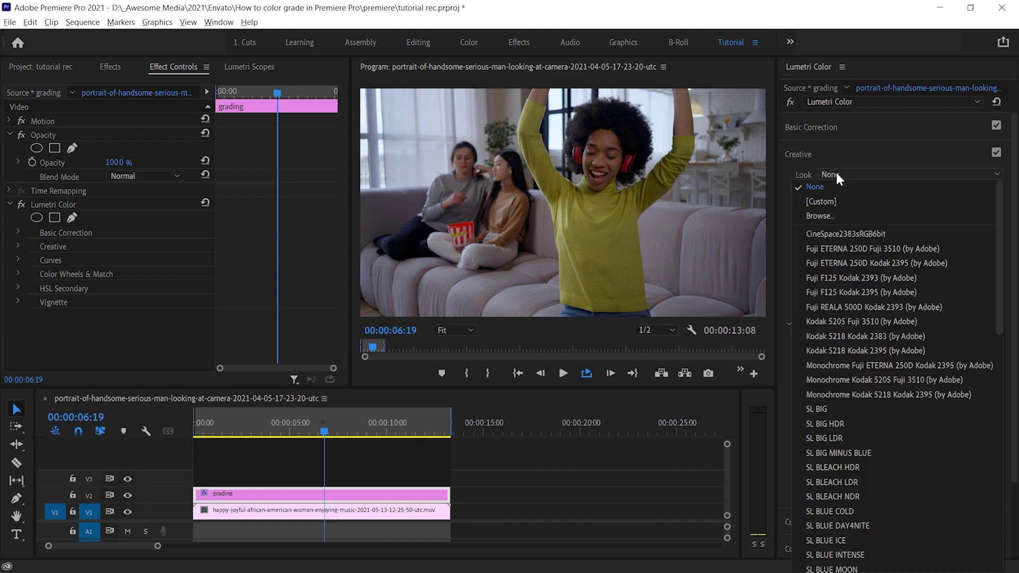
left_click(839, 215)
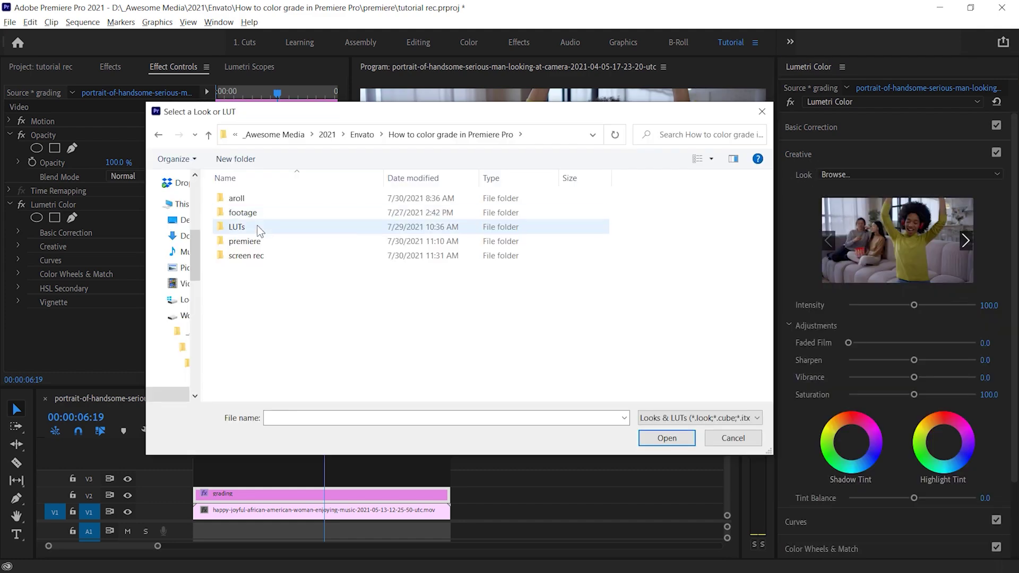
left_click(258, 215)
double_click(258, 215)
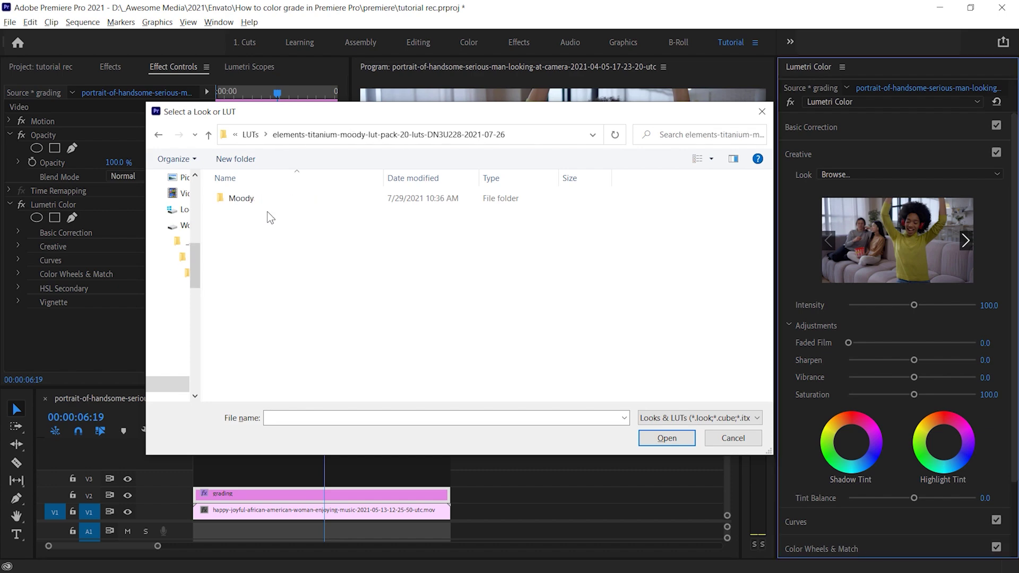
double_click(257, 204)
double_click(263, 216)
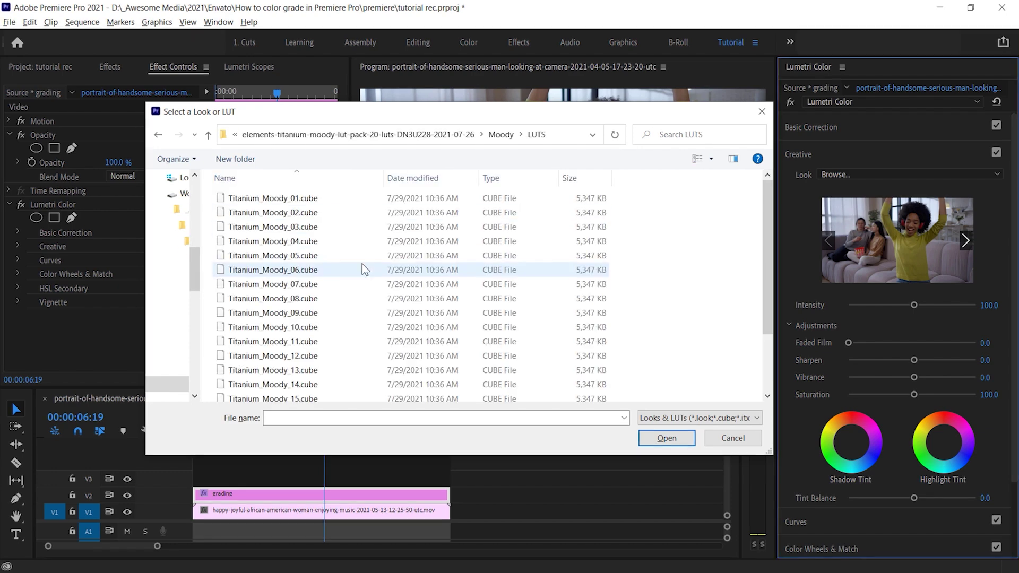
scroll(353, 268, "down", 2)
double_click(288, 337)
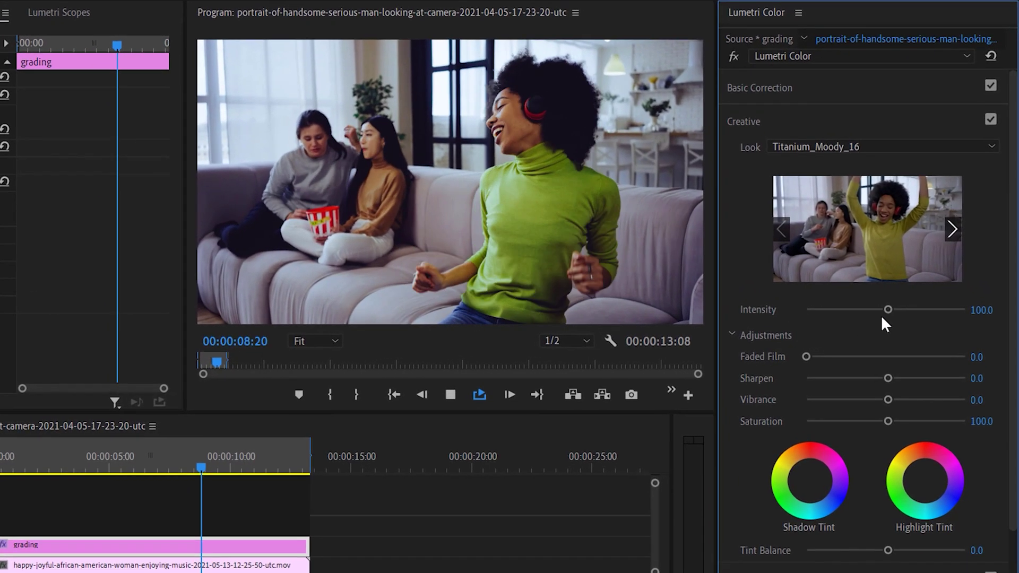
- Drop Creative Intensity to 60.1, then in Basic Correction set Highlights -9.8, Shadows 22.3, Contrast 1.6
left_click_drag(884, 309, 854, 317)
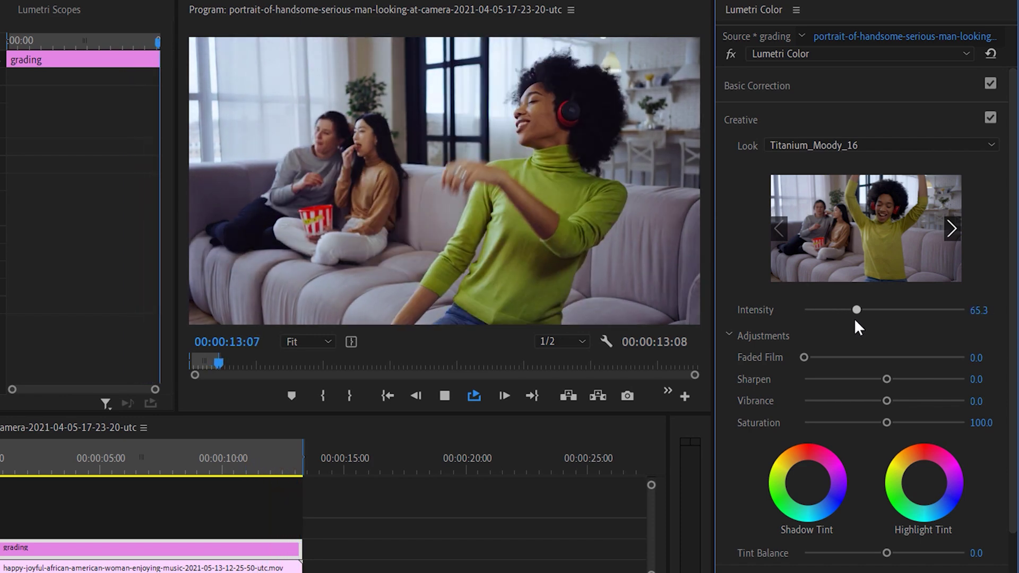
left_click(773, 86)
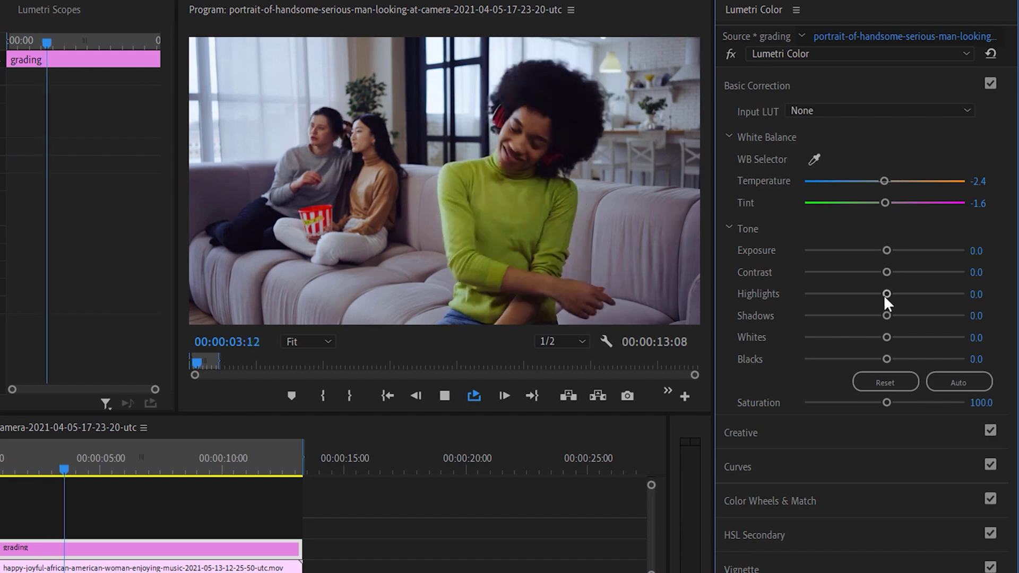
left_click_drag(887, 294, 903, 317)
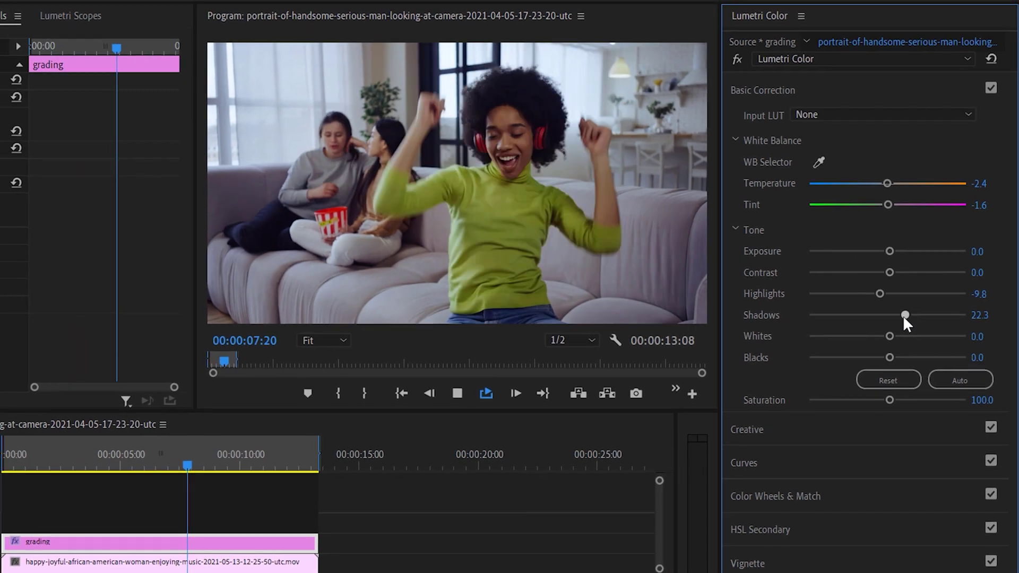
left_click_drag(890, 273, 891, 273)
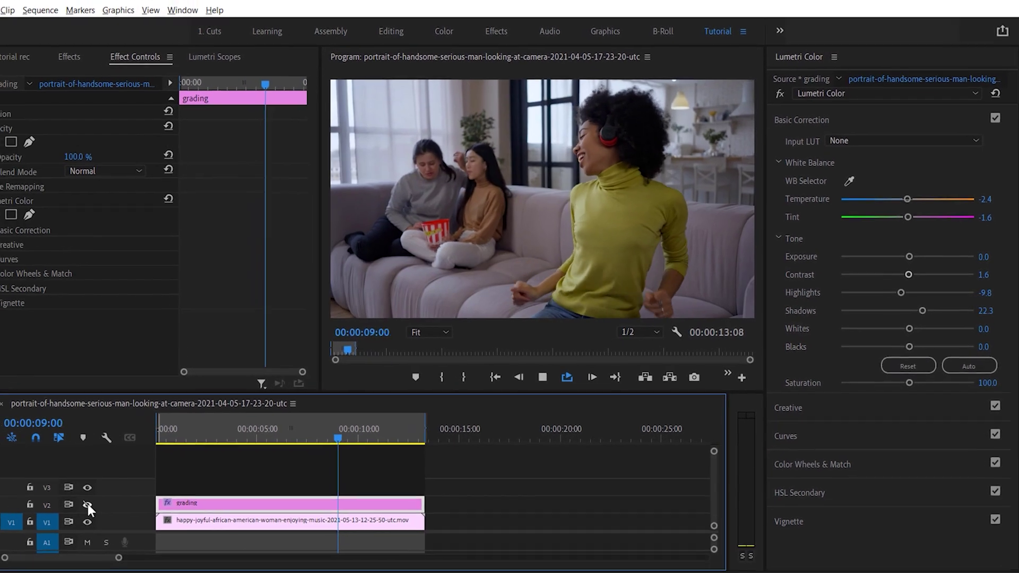